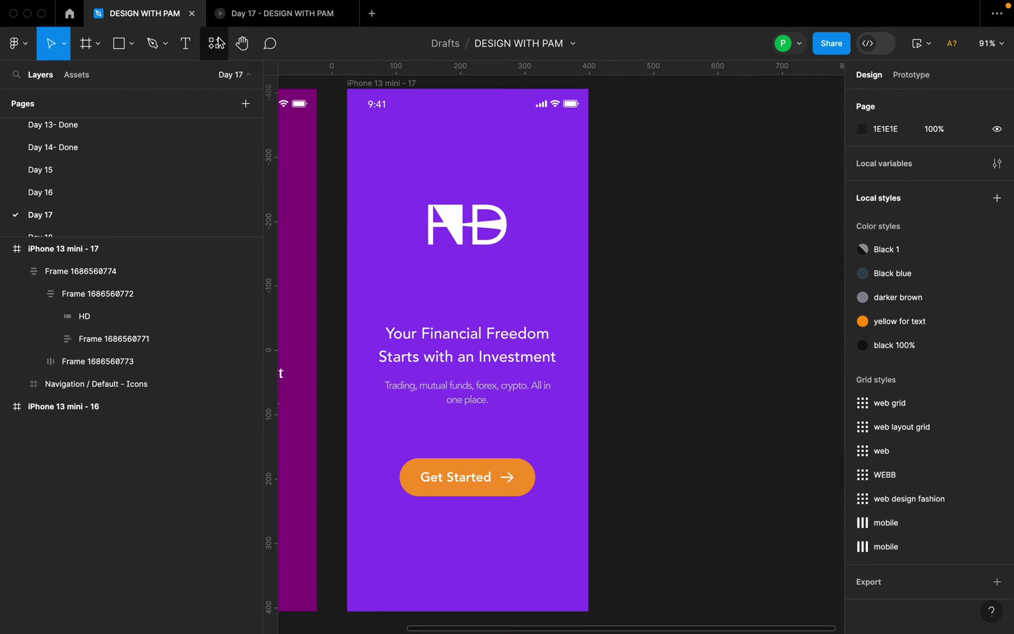
Create an iPhone 13 mini (375×812) frame and name it 'Splash screen'.
{"action": "left_click", "coordinate": [129, 47]}
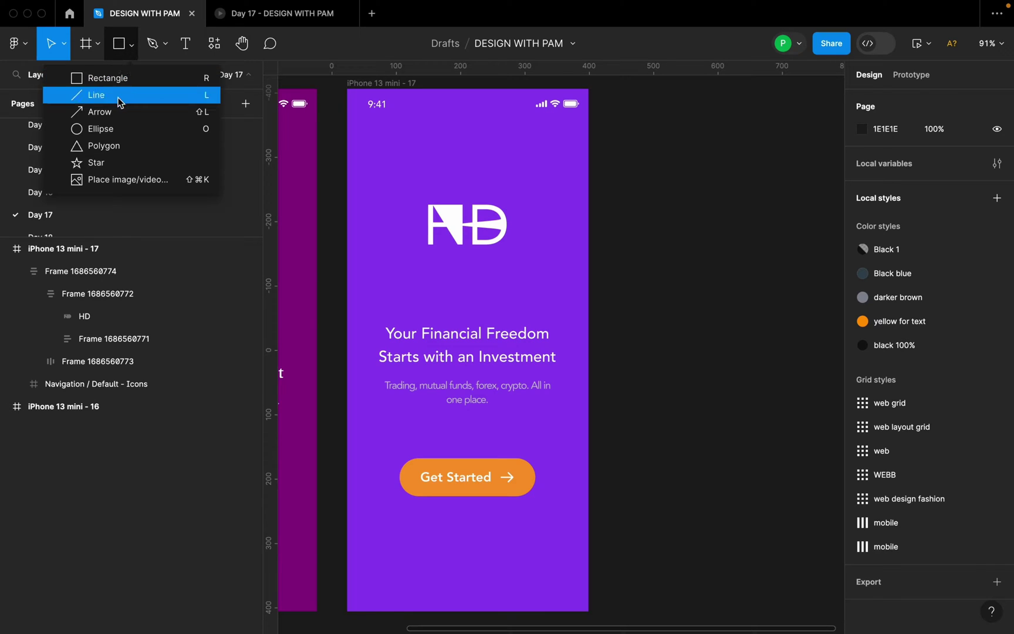
{"action": "left_click", "coordinate": [99, 51]}
{"action": "left_click", "coordinate": [76, 77]}
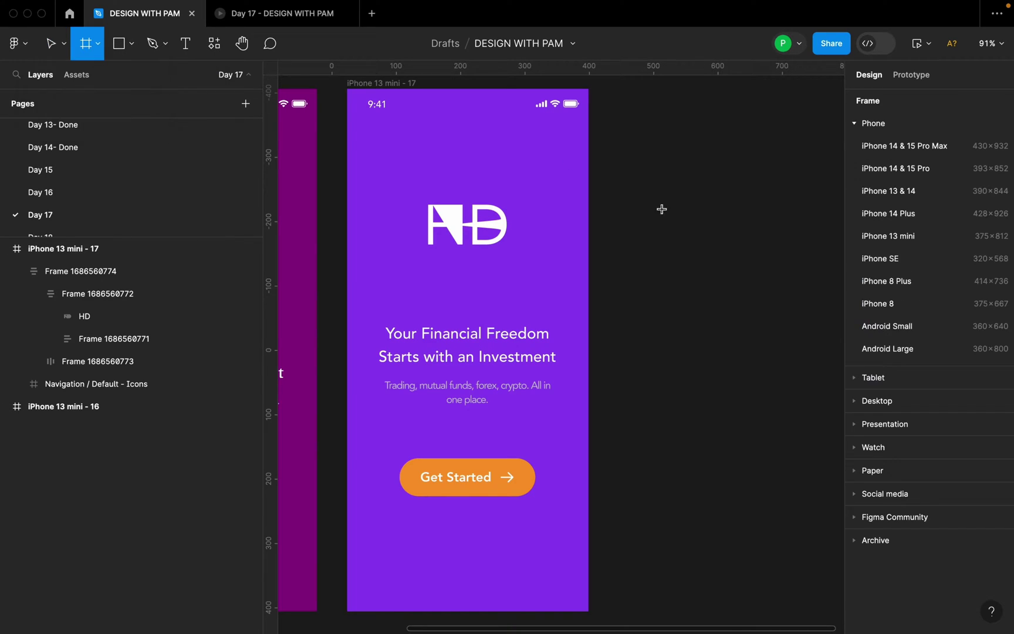
{"action": "left_click", "coordinate": [926, 237]}
{"action": "double_click", "coordinate": [658, 93]}
{"action": "type", "text": "Splash screen"}
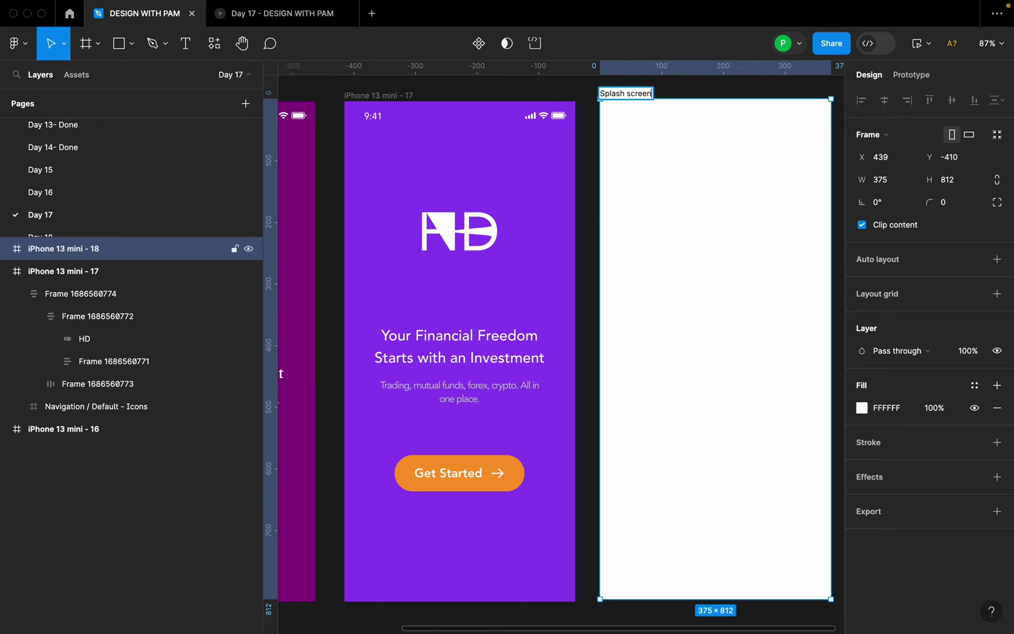
{"action": "key", "text": "Return"}
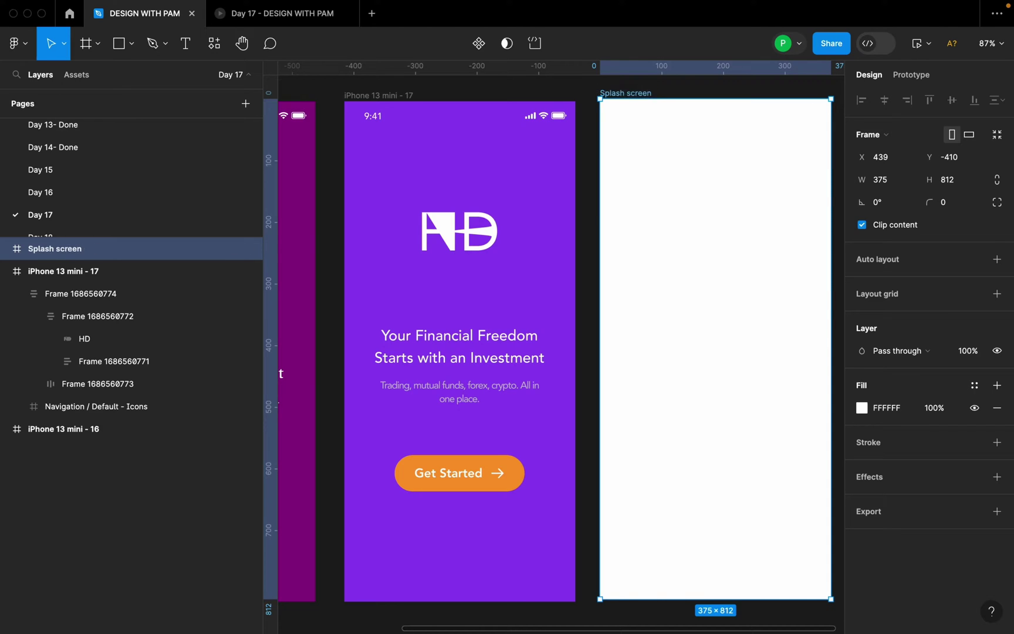
Paste a copy of the existing design's status bar into the Splash screen frame.
{"action": "scroll", "coordinate": [584, 128], "scroll_direction": "down", "scroll_amount": 3}
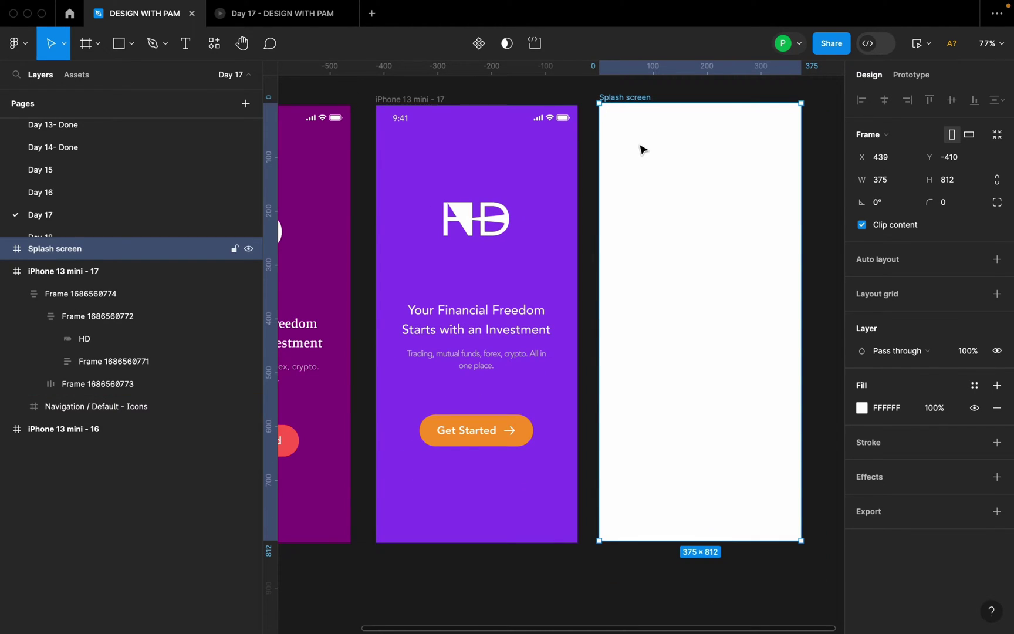
{"action": "left_click", "coordinate": [557, 119]}
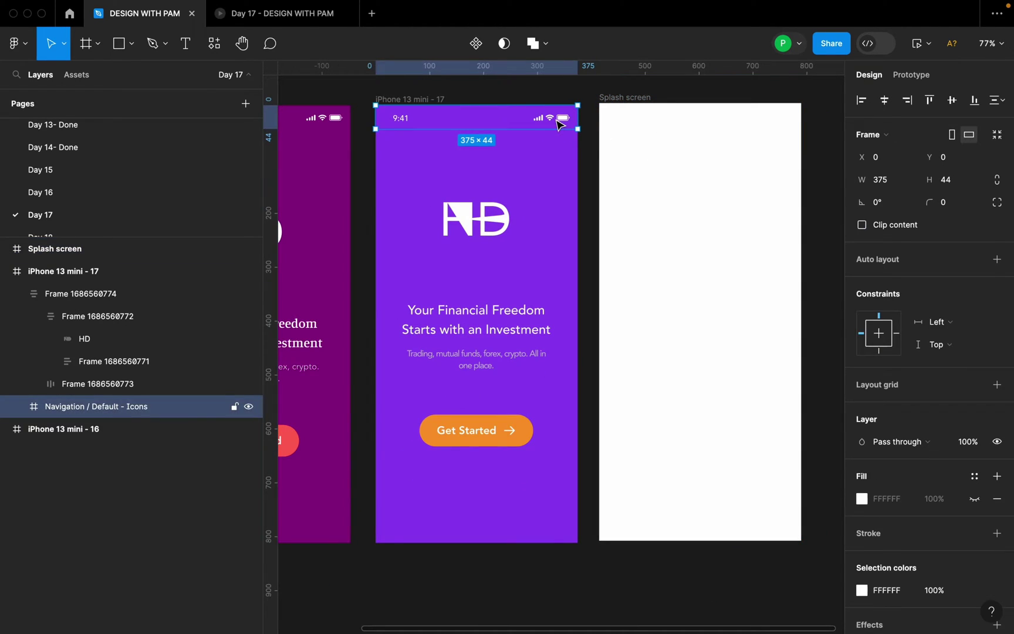
{"action": "left_click", "coordinate": [633, 101]}
{"action": "key", "text": "ctrl+v"}
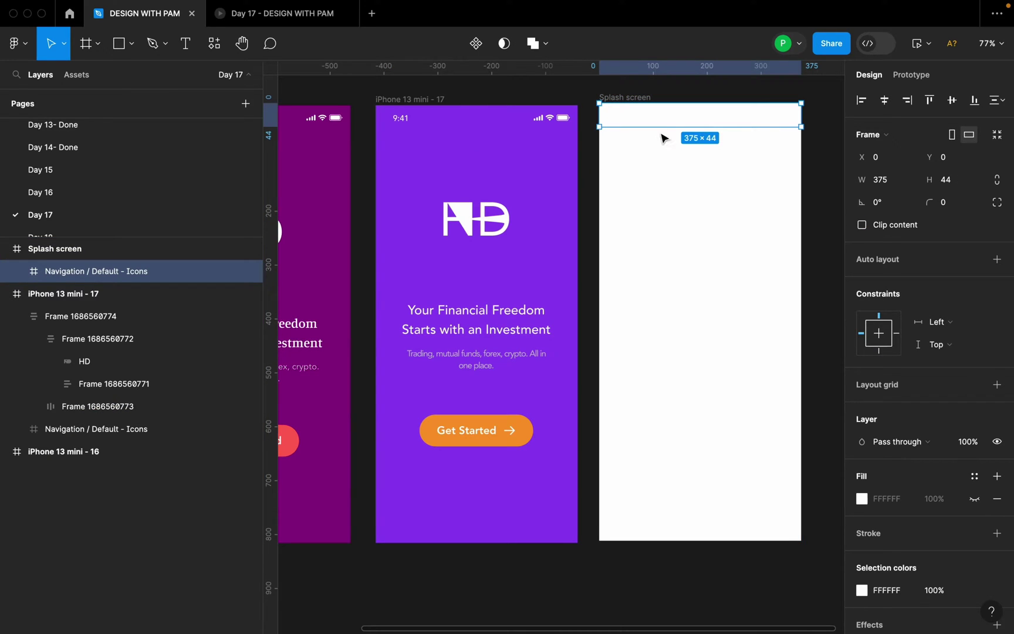
{"action": "key", "text": "ctrl+z"}
{"action": "left_click", "coordinate": [547, 125]}
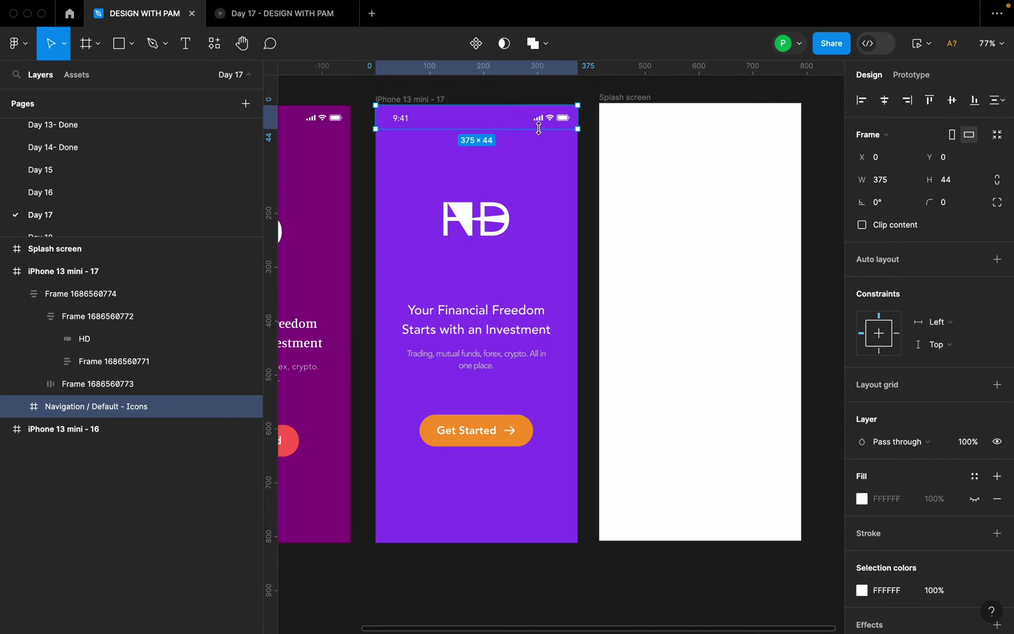
{"action": "left_click", "coordinate": [600, 106]}
{"action": "key", "text": "ctrl+v"}
Give the Splash screen frame the existing design's purple fill, #8645E8, using the eyedropper.
{"action": "left_click", "coordinate": [861, 409]}
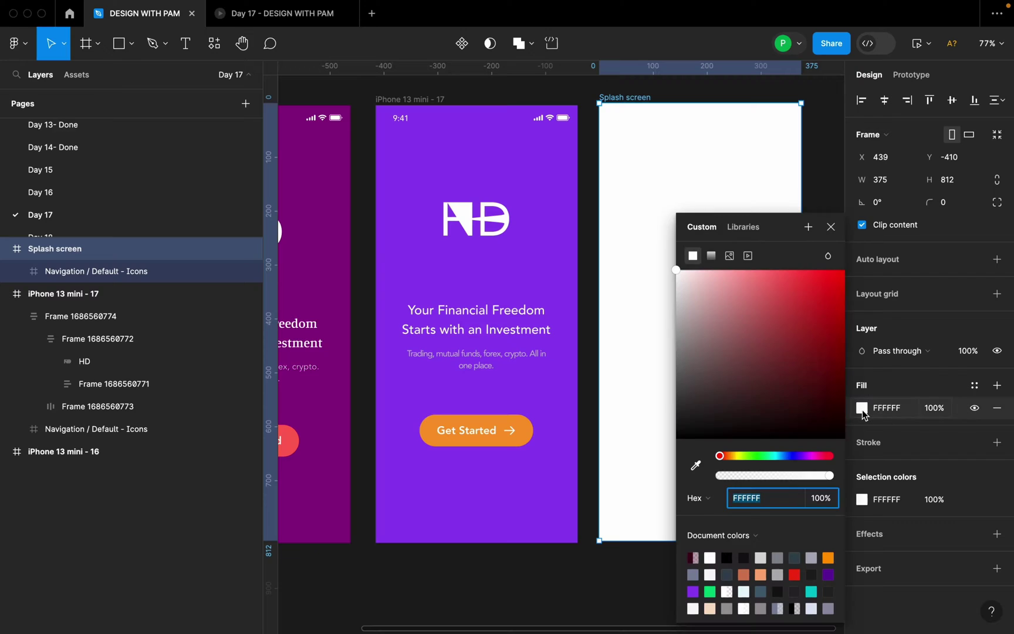
{"action": "left_click", "coordinate": [697, 467]}
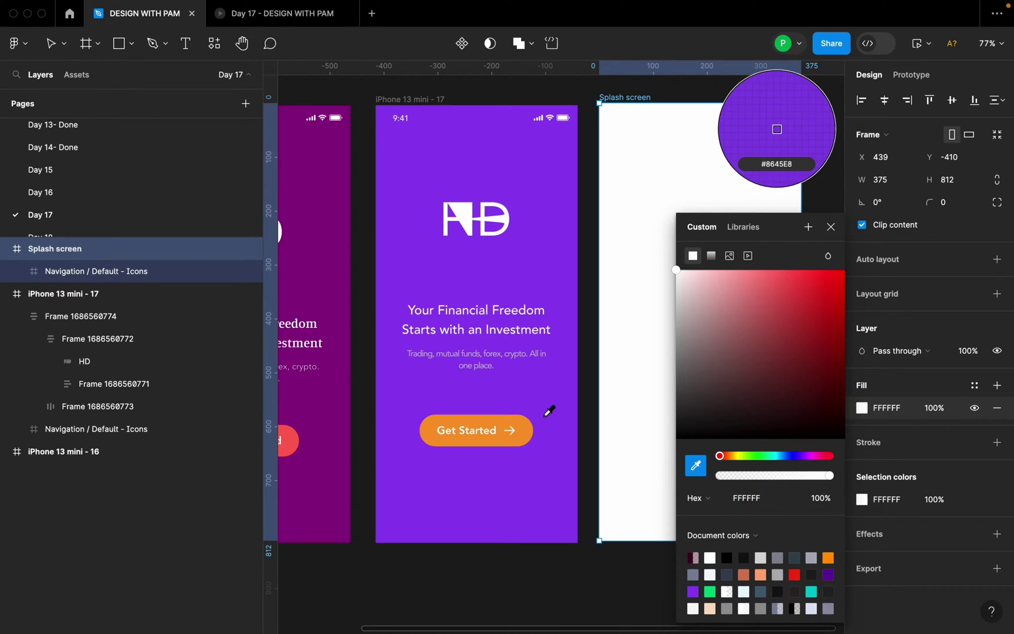
{"action": "left_click", "coordinate": [548, 410]}
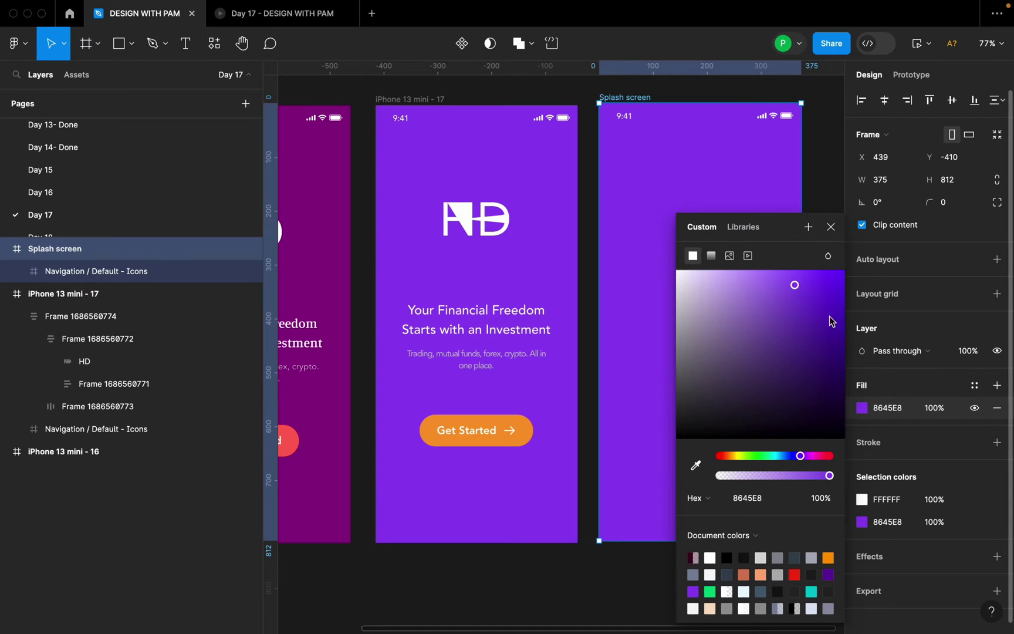
{"action": "left_click", "coordinate": [831, 227]}
{"action": "left_click", "coordinate": [819, 225]}
{"action": "scroll", "coordinate": [815, 223], "scroll_direction": "up", "scroll_amount": 3}
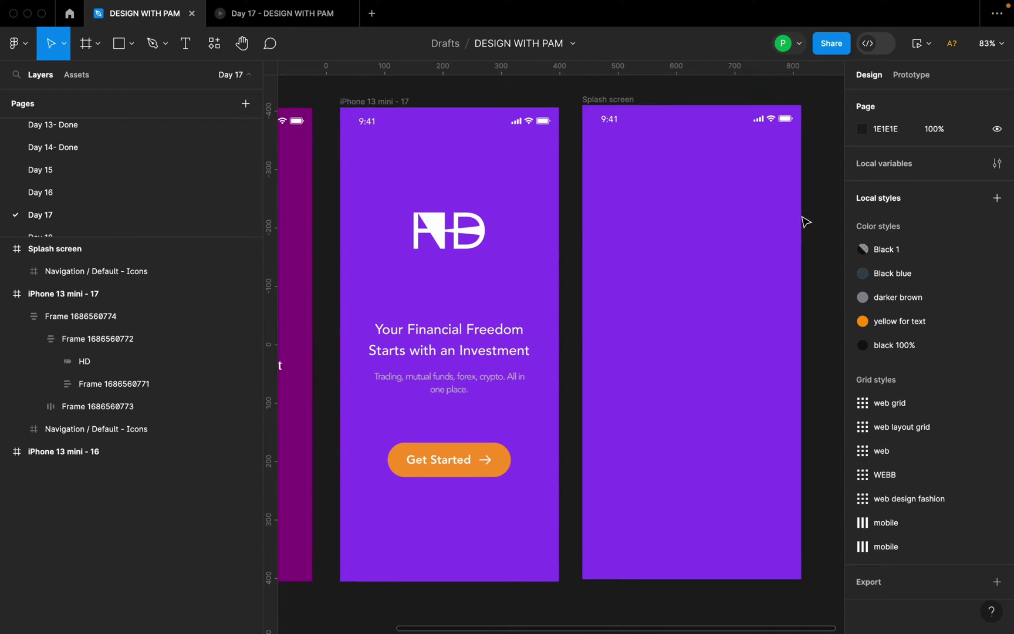
Add an 'ND' text layer near the top centre of the Splash screen frame.
{"action": "scroll", "coordinate": [811, 221], "scroll_direction": "up", "scroll_amount": 1}
{"action": "key", "text": "t"}
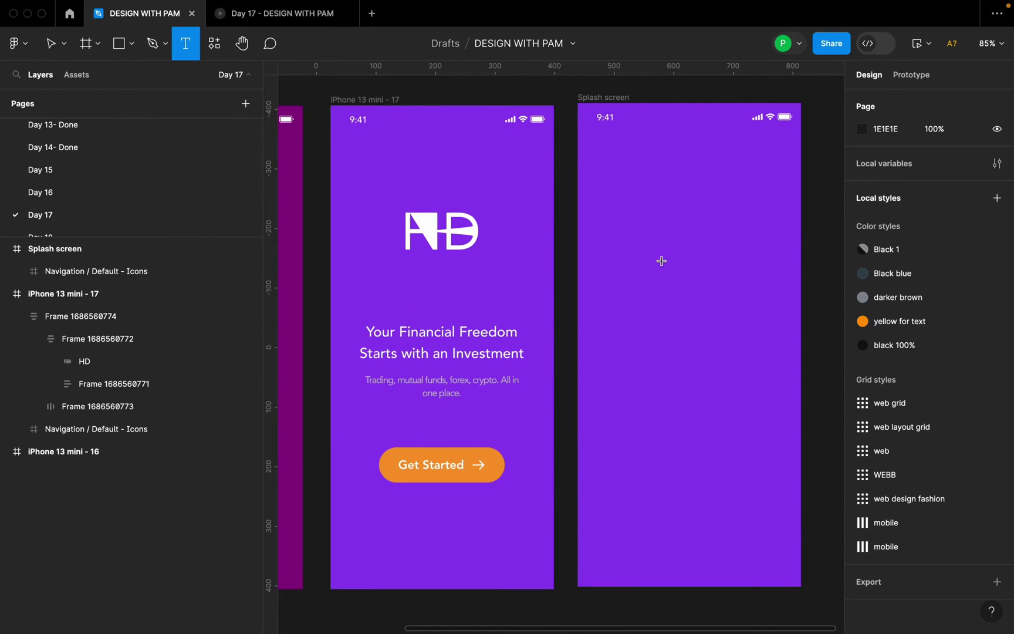
{"action": "left_click", "coordinate": [659, 255]}
{"action": "type", "text": "ND"}
{"action": "key", "text": "Escape"}
{"action": "left_click", "coordinate": [662, 262]}
{"action": "left_click_drag", "start_coordinate": [662, 263], "coordinate": [677, 249]}
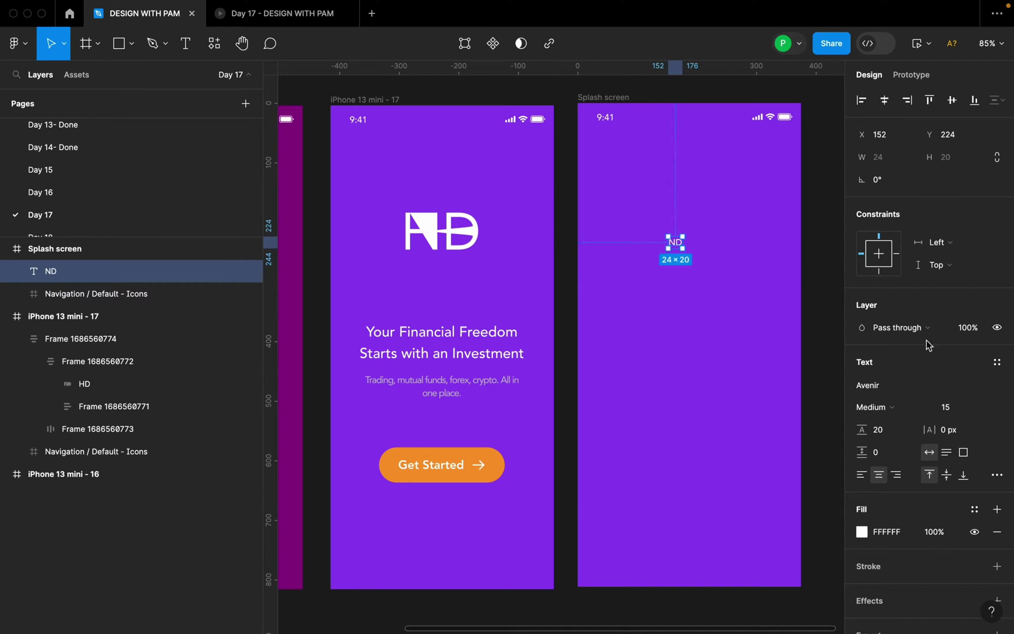
Set the ND text to size 64 with Auto line height and nudge it higher.
{"action": "left_click", "coordinate": [977, 407]}
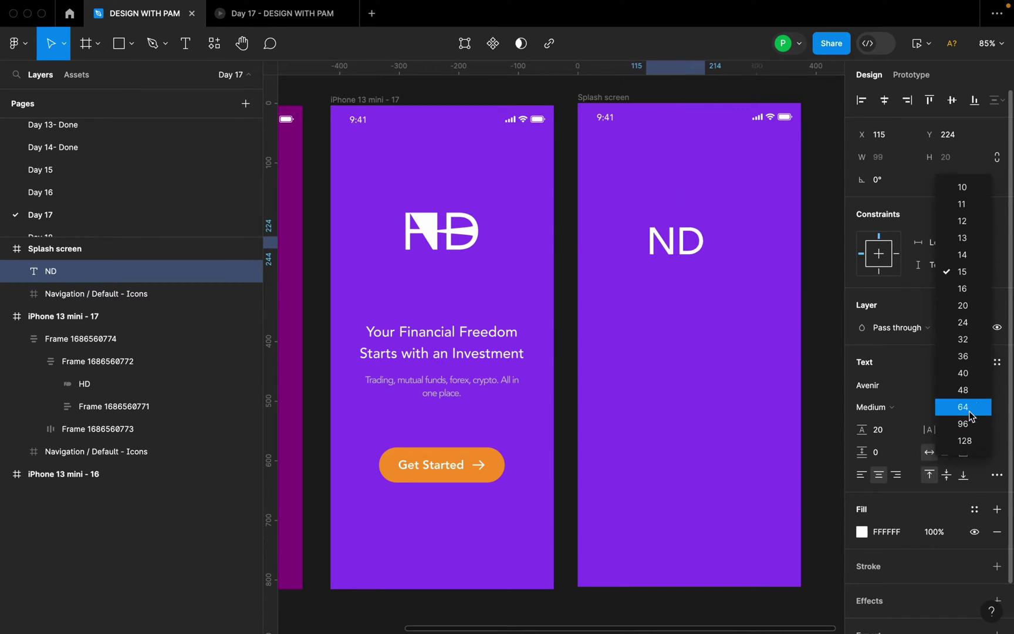
{"action": "left_click", "coordinate": [967, 408]}
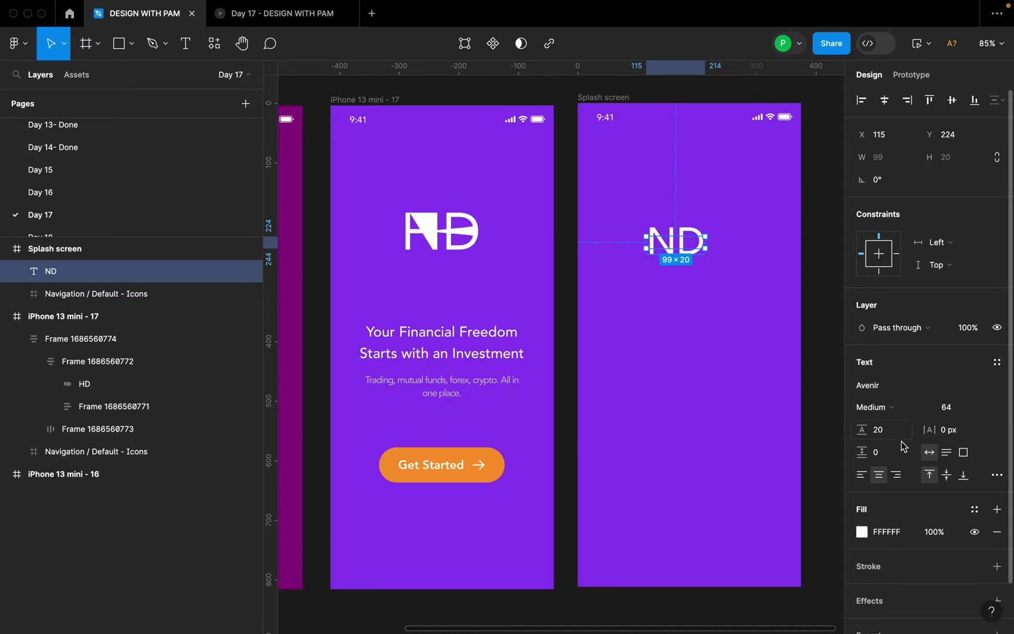
{"action": "left_click", "coordinate": [880, 431]}
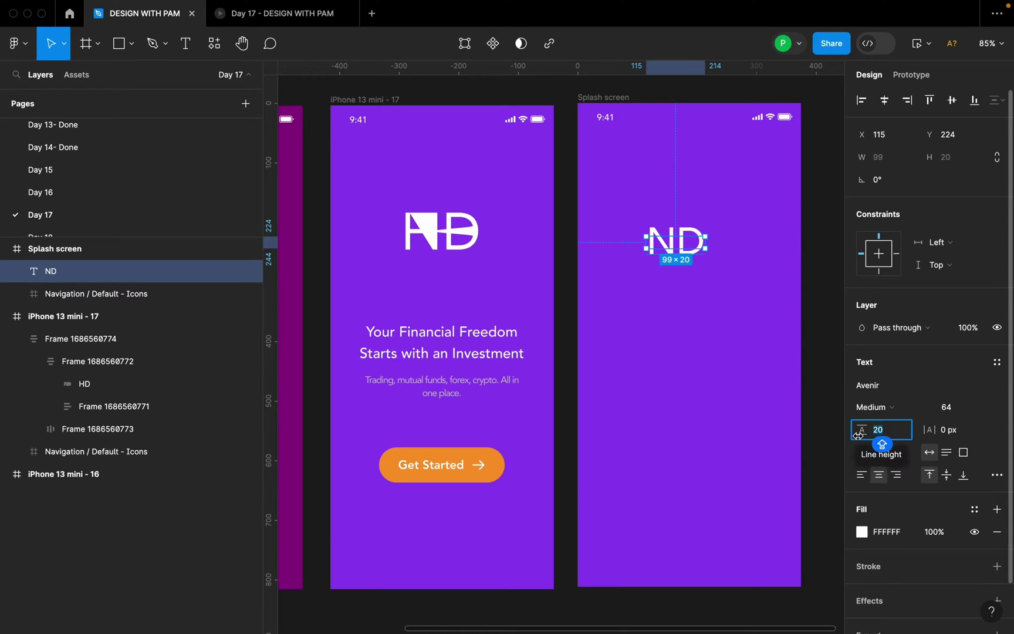
{"action": "type", "text": "AUTO"}
{"action": "key", "text": "Return"}
{"action": "left_click_drag", "start_coordinate": [682, 252], "coordinate": [680, 244]}
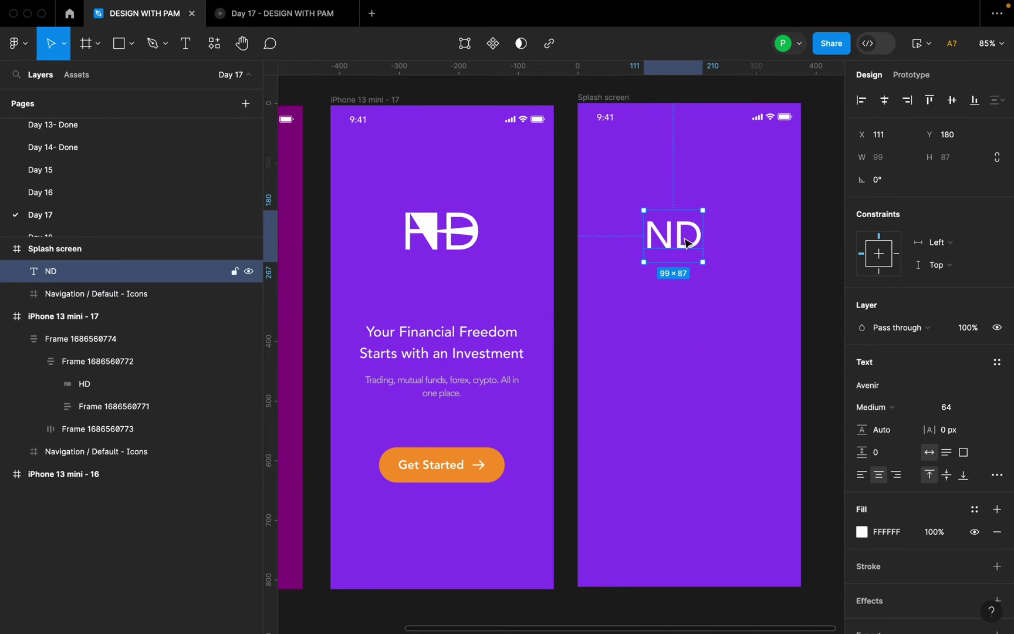
Convert the ND text into vector outlines and zoom in on it.
{"action": "right_click", "coordinate": [685, 242]}
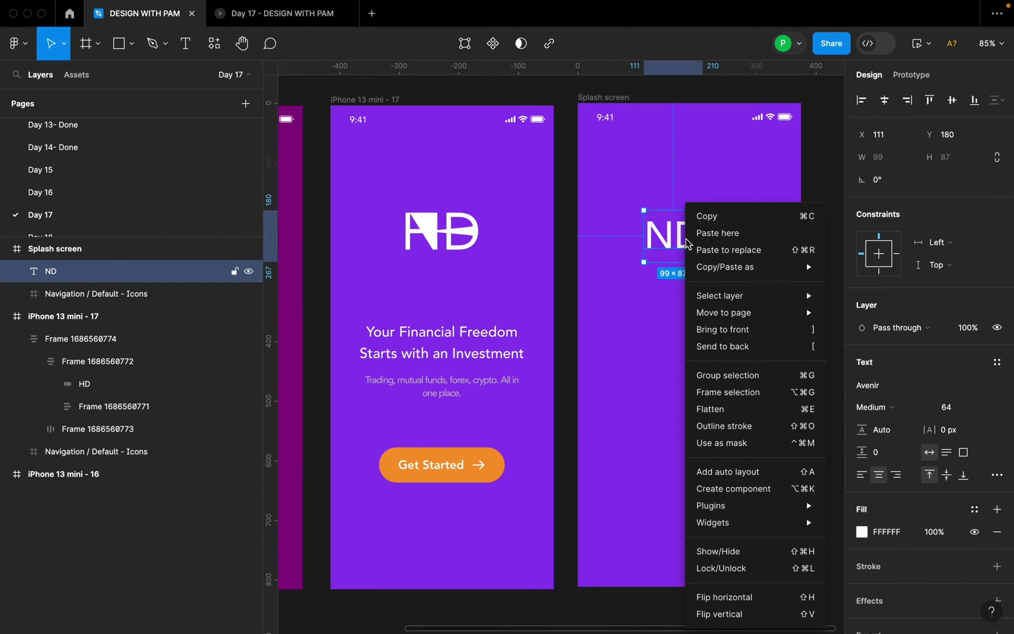
{"action": "left_click", "coordinate": [750, 409]}
{"action": "key", "text": "shift+2"}
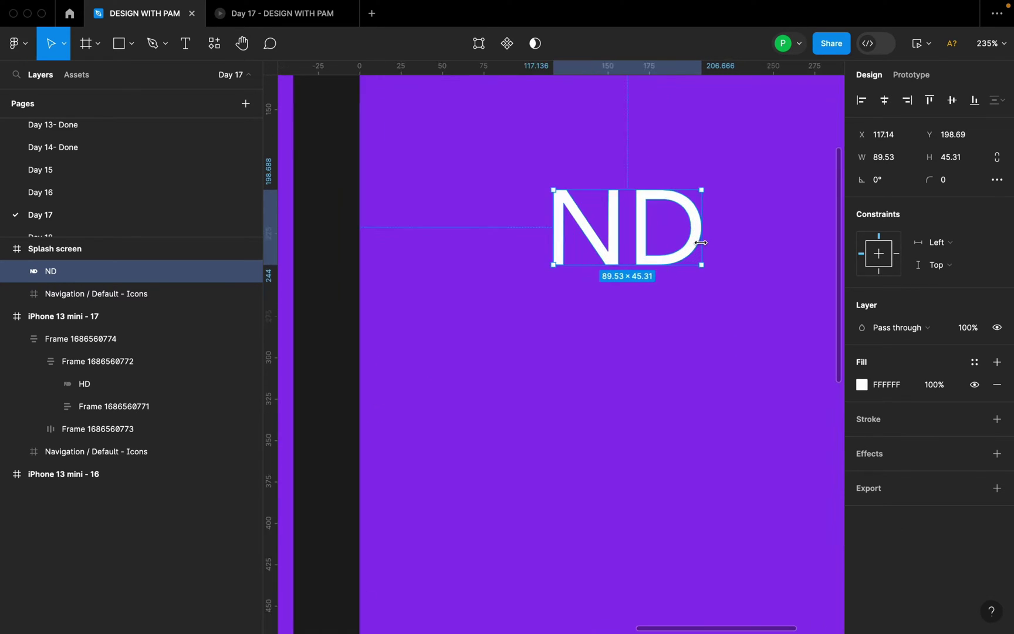
{"action": "scroll", "coordinate": [704, 229], "scroll_direction": "up", "scroll_amount": 3}
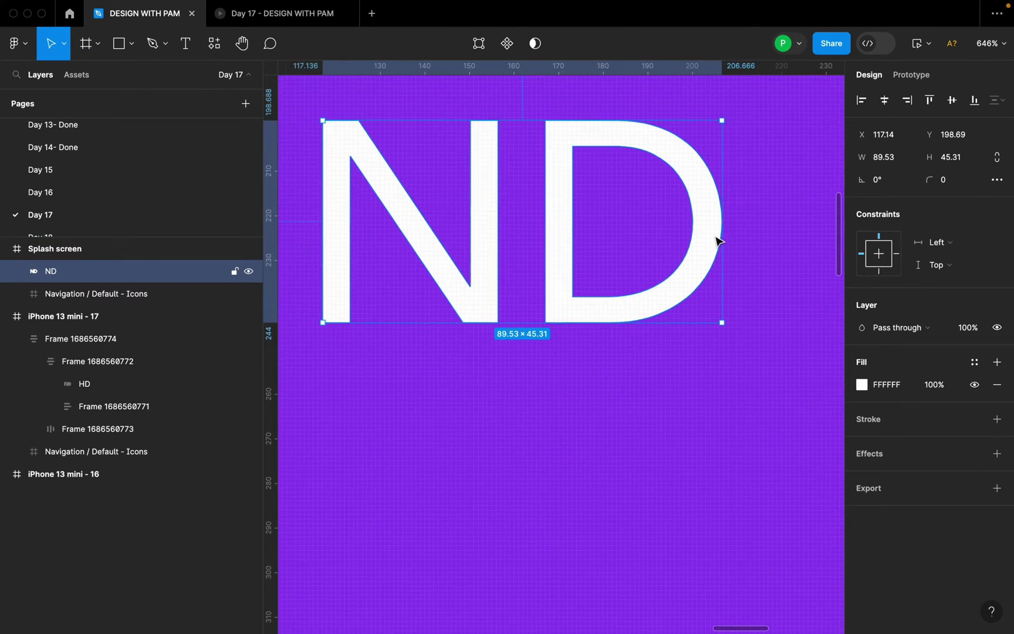
{"action": "scroll", "coordinate": [664, 276], "scroll_direction": "up", "scroll_amount": 3}
{"action": "scroll", "coordinate": [663, 275], "scroll_direction": "left", "scroll_amount": 3}
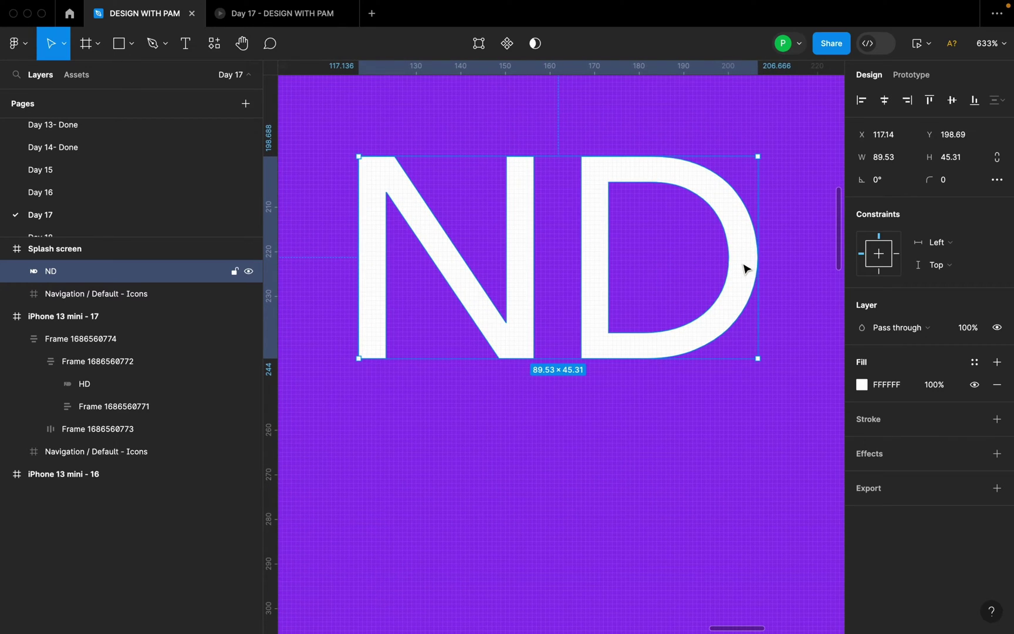
Add and select points on the D's inner curve for reshaping.
{"action": "double_click", "coordinate": [740, 251]}
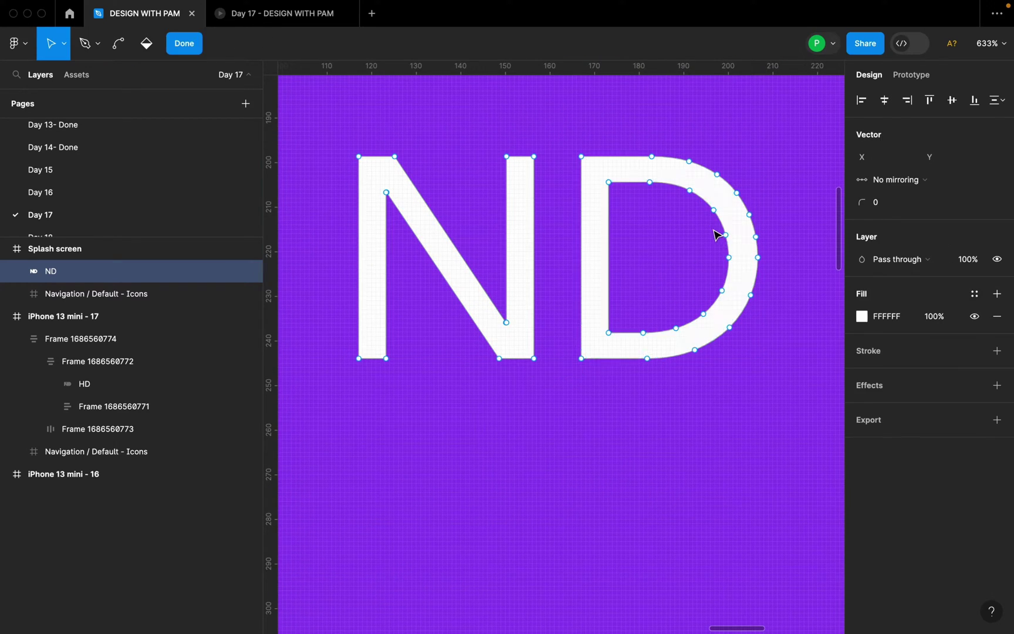
{"action": "scroll", "coordinate": [733, 241], "scroll_direction": "up", "scroll_amount": 4}
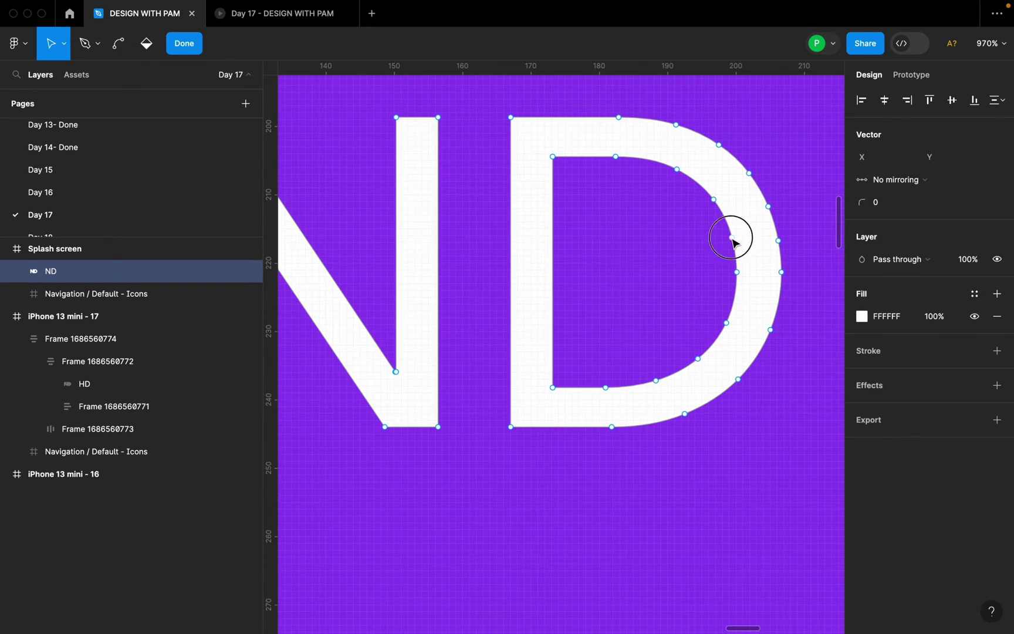
{"action": "left_click", "coordinate": [732, 237]}
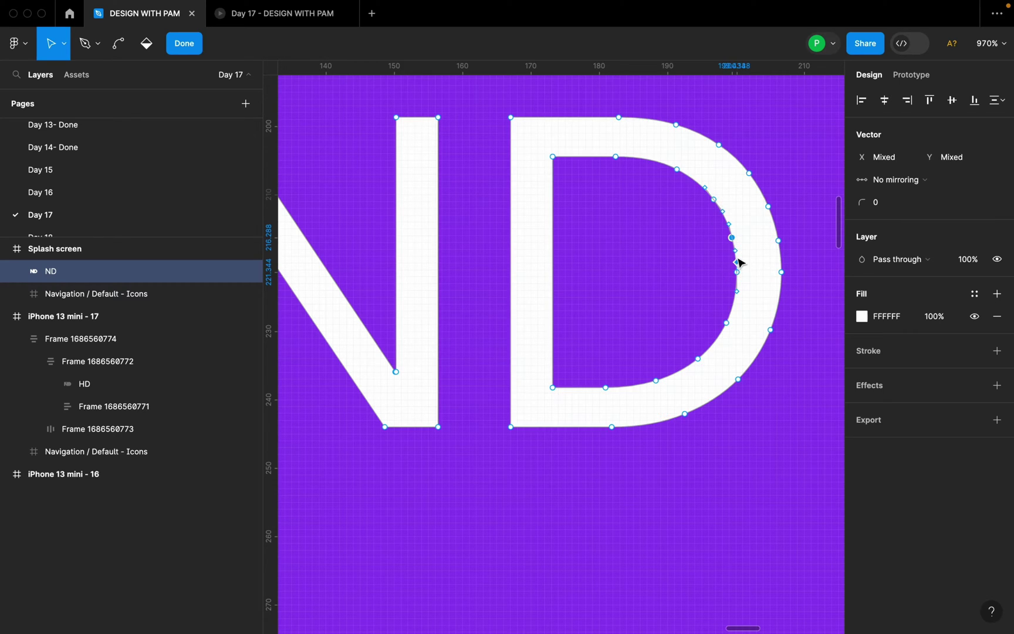
{"action": "left_click", "coordinate": [736, 260]}
{"action": "mouse_move", "coordinate": [736, 260]}
{"action": "left_mouse_down"}
{"action": "mouse_move", "coordinate": [461, 294]}
{"action": "mouse_move", "coordinate": [185, 279]}
{"action": "mouse_move", "coordinate": [199, 284]}
{"action": "left_mouse_up"}
{"action": "key", "text": "super+z"}
{"action": "scroll", "coordinate": [763, 272], "scroll_direction": "up", "scroll_amount": 5}
{"action": "left_click", "coordinate": [736, 273]}
{"action": "left_click", "coordinate": [727, 225], "text": "shift"}
{"action": "scroll", "coordinate": [729, 267], "scroll_direction": "up", "scroll_amount": 5}
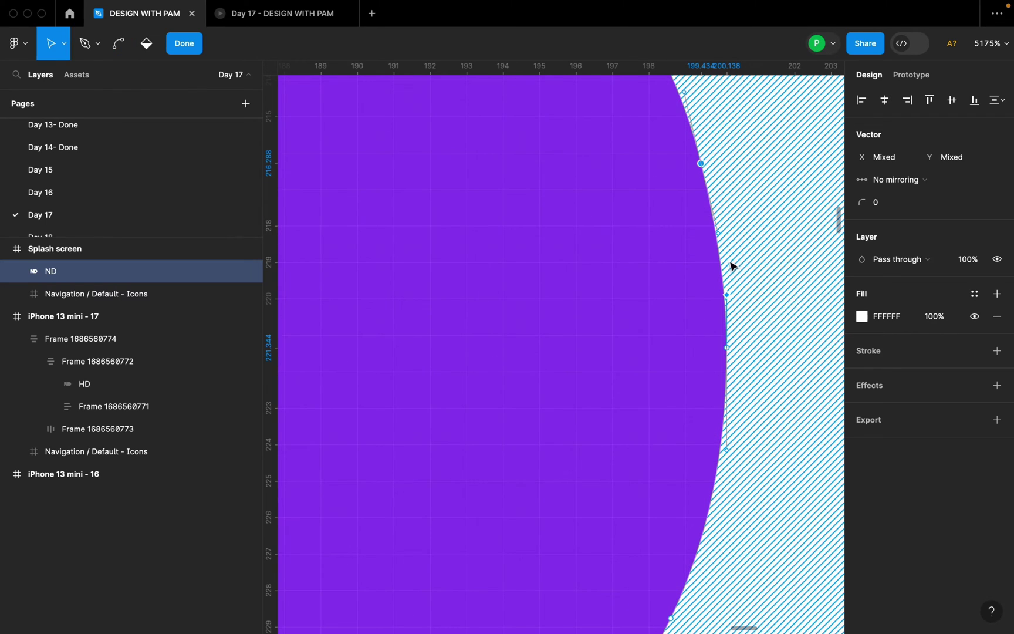
Bend the D's inner curve down-left by dragging its point and curve handle.
{"action": "left_click_drag", "start_coordinate": [718, 233], "coordinate": [215, 322]}
{"action": "key", "text": "super"}
{"action": "scroll", "coordinate": [505, 332], "scroll_direction": "down", "scroll_amount": 5}
{"action": "scroll", "coordinate": [528, 325], "scroll_direction": "down", "scroll_amount": 5}
{"action": "scroll", "coordinate": [565, 317], "scroll_direction": "down", "scroll_amount": 3}
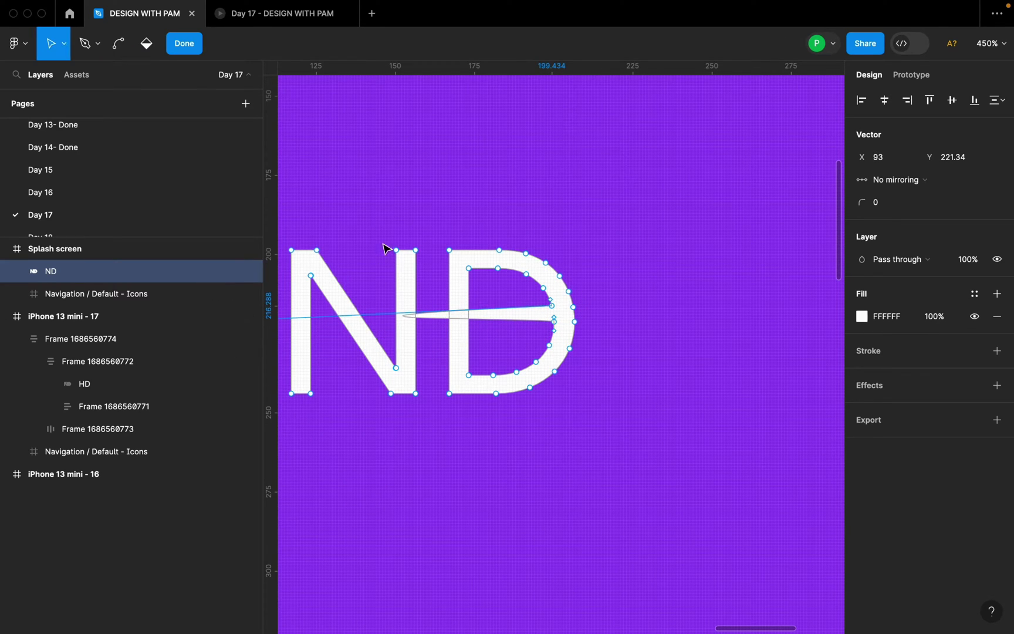
{"action": "left_click_drag", "start_coordinate": [448, 186], "coordinate": [754, 94]}
{"action": "key", "text": "super"}
{"action": "scroll", "coordinate": [584, 276], "scroll_direction": "up", "scroll_amount": 5}
Drag the spike's tip left past the N to form a thin pointed wedge.
{"action": "left_click_drag", "start_coordinate": [584, 281], "coordinate": [402, 301]}
{"action": "key", "text": "super"}
{"action": "scroll", "coordinate": [402, 300], "scroll_direction": "down", "scroll_amount": 5}
{"action": "key", "text": "Escape"}
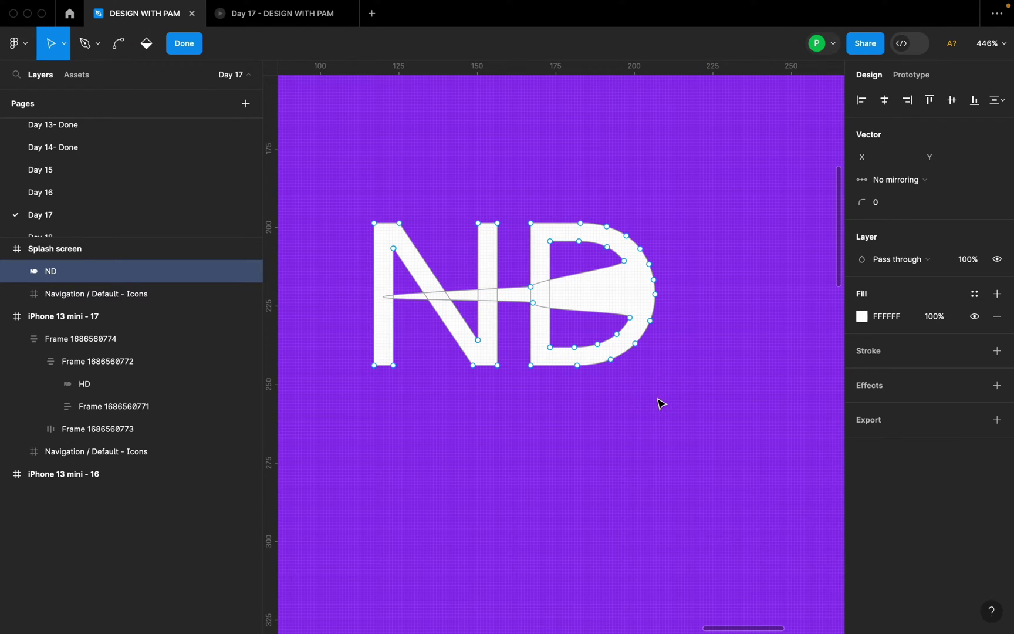
Move the N's path right so its right stem sits against the D's stem.
{"action": "left_click", "coordinate": [724, 360]}
{"action": "scroll", "coordinate": [731, 360], "scroll_direction": "down", "scroll_amount": 2}
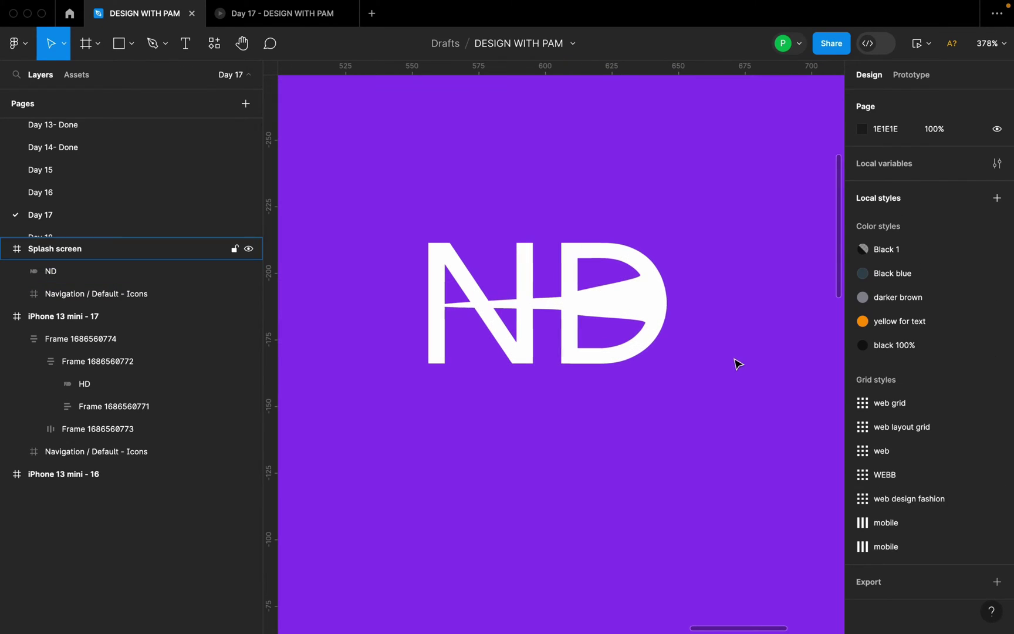
{"action": "key", "text": "space"}
{"action": "left_click_drag", "start_coordinate": [541, 423], "coordinate": [589, 412]}
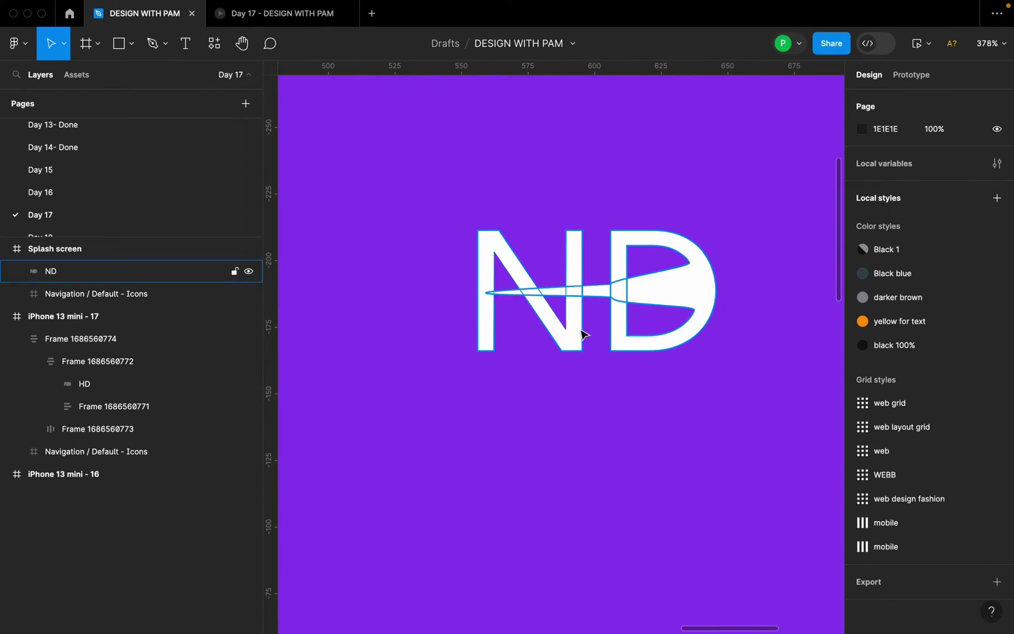
{"action": "scroll", "coordinate": [575, 328], "scroll_direction": "up", "scroll_amount": 4}
{"action": "double_click", "coordinate": [527, 312]}
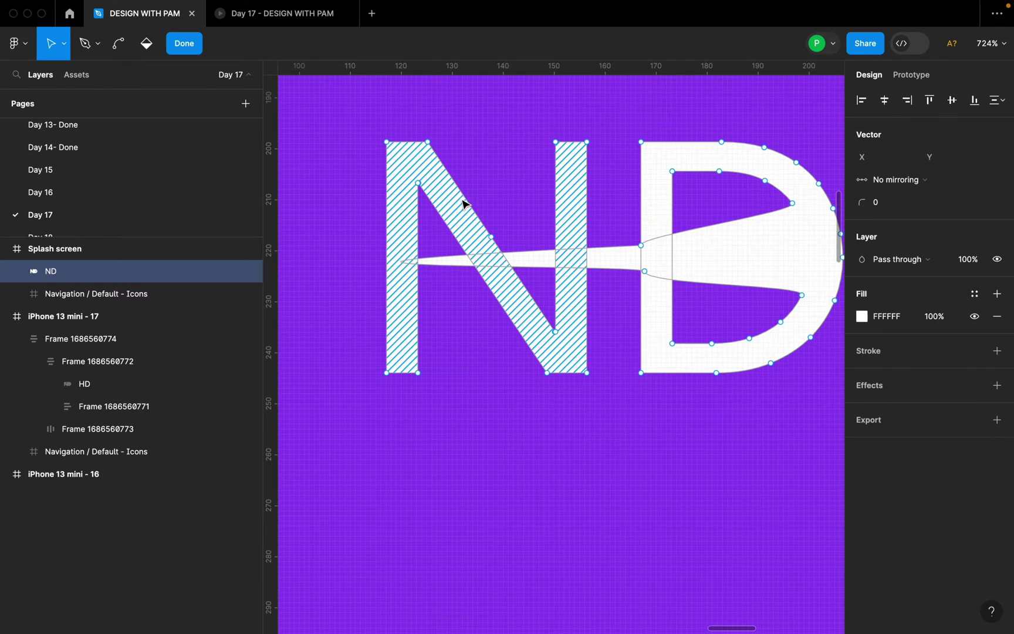
{"action": "scroll", "coordinate": [587, 264], "scroll_direction": "up", "scroll_amount": 1}
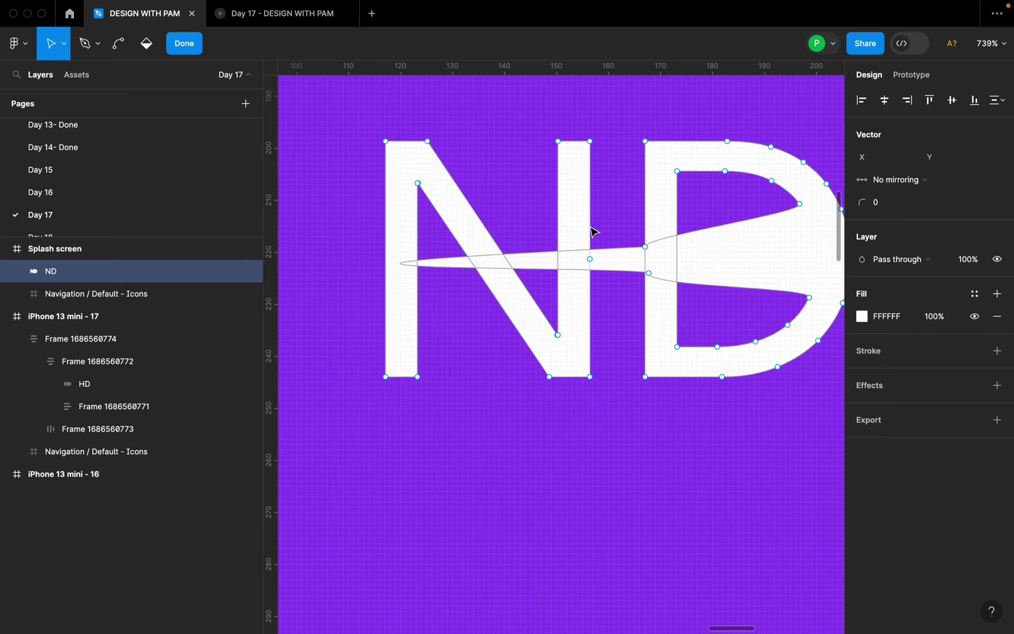
{"action": "scroll", "coordinate": [587, 240], "scroll_direction": "down", "scroll_amount": 3}
{"action": "mouse_move", "coordinate": [576, 239]}
{"action": "left_mouse_down"}
{"action": "mouse_move", "coordinate": [482, 254]}
{"action": "mouse_move", "coordinate": [389, 226]}
{"action": "mouse_move", "coordinate": [579, 195]}
{"action": "mouse_move", "coordinate": [640, 240]}
{"action": "mouse_move", "coordinate": [788, 256]}
{"action": "mouse_move", "coordinate": [629, 223]}
{"action": "mouse_move", "coordinate": [697, 243]}
{"action": "mouse_move", "coordinate": [611, 249]}
{"action": "mouse_move", "coordinate": [614, 213]}
{"action": "mouse_move", "coordinate": [645, 211]}
{"action": "mouse_move", "coordinate": [651, 191]}
{"action": "left_mouse_up"}
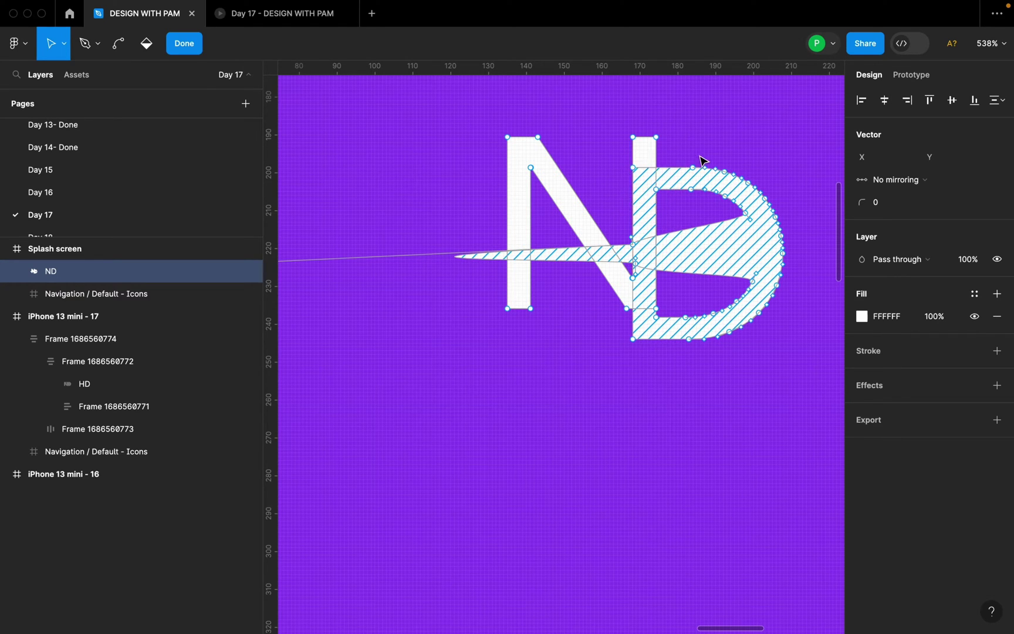
Scale the ND logo to 131×80, centre it horizontally, and raise it near the frame's top.
{"action": "key", "text": "Escape"}
{"action": "left_click", "coordinate": [763, 405]}
{"action": "scroll", "coordinate": [690, 389], "scroll_direction": "down", "scroll_amount": 10}
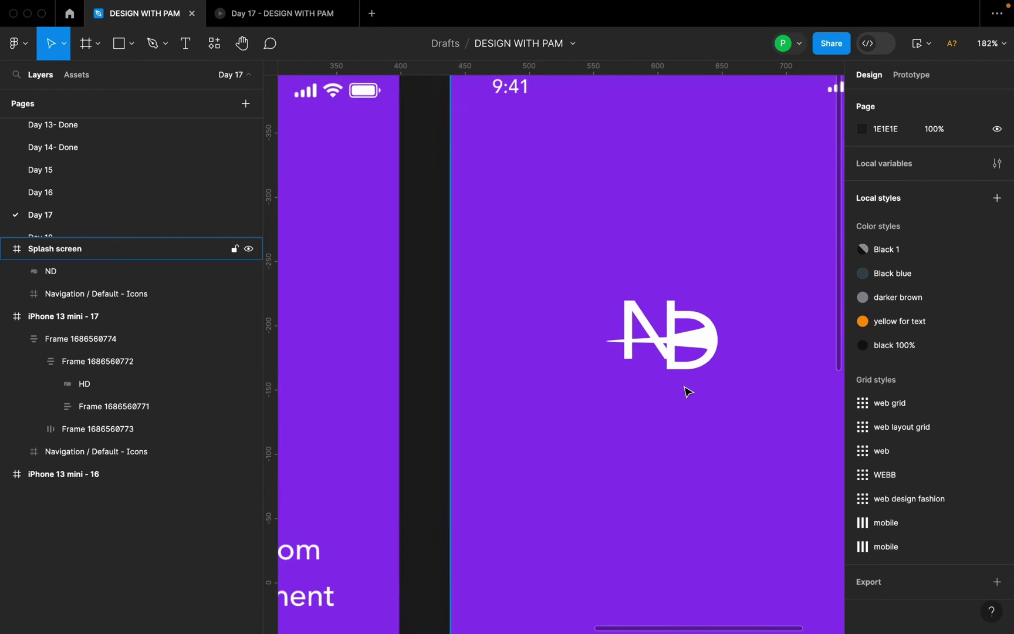
{"action": "left_click", "coordinate": [687, 368]}
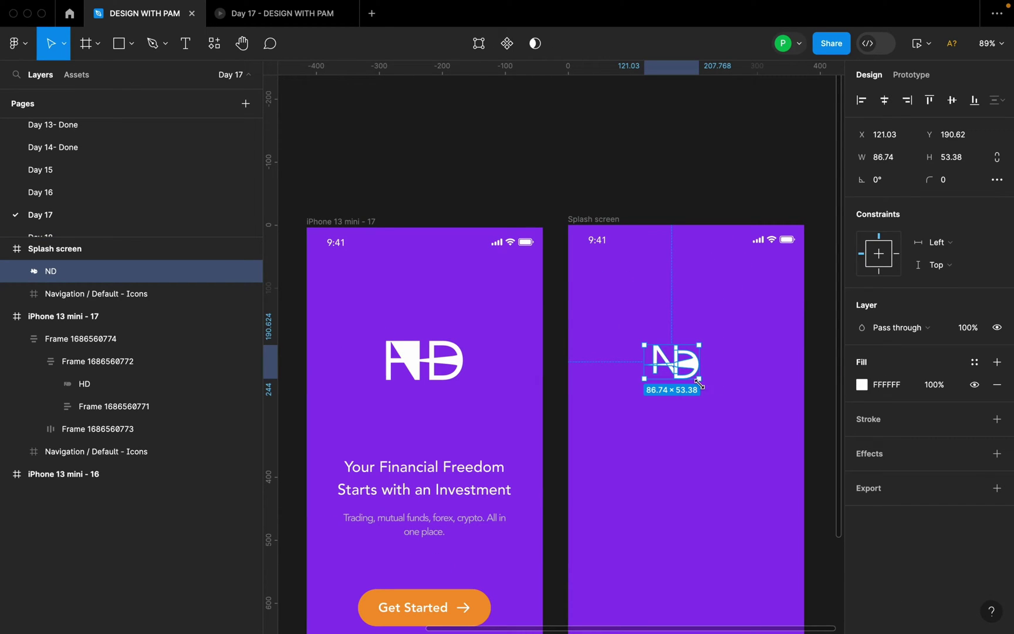
{"action": "mouse_move", "coordinate": [699, 380]}
{"action": "left_mouse_down"}
{"action": "mouse_move", "coordinate": [716, 387]}
{"action": "mouse_move", "coordinate": [709, 399]}
{"action": "mouse_move", "coordinate": [703, 387]}
{"action": "left_mouse_up"}
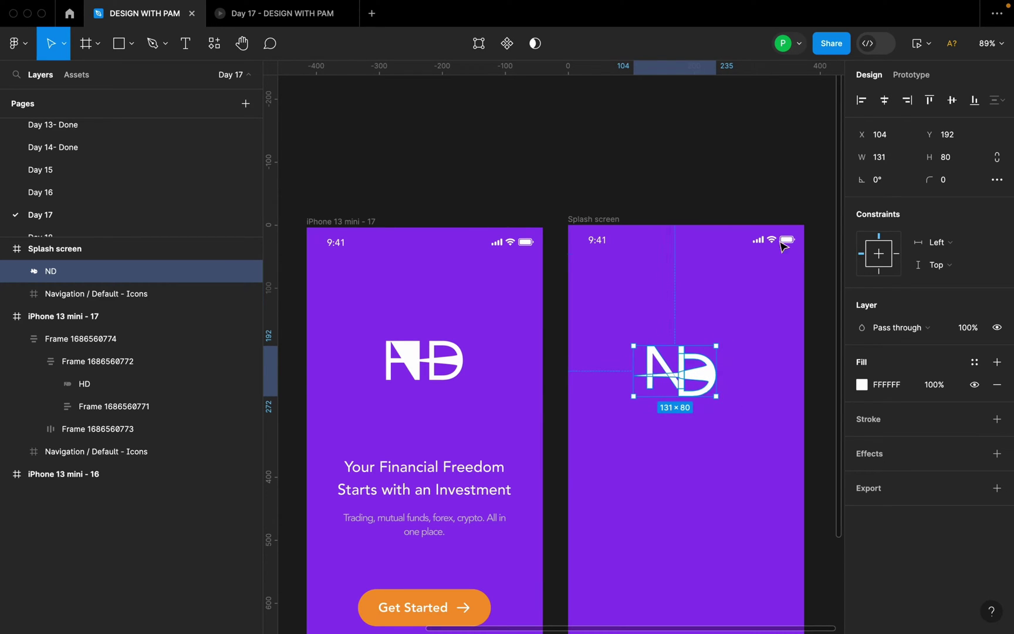
{"action": "left_click", "coordinate": [885, 101]}
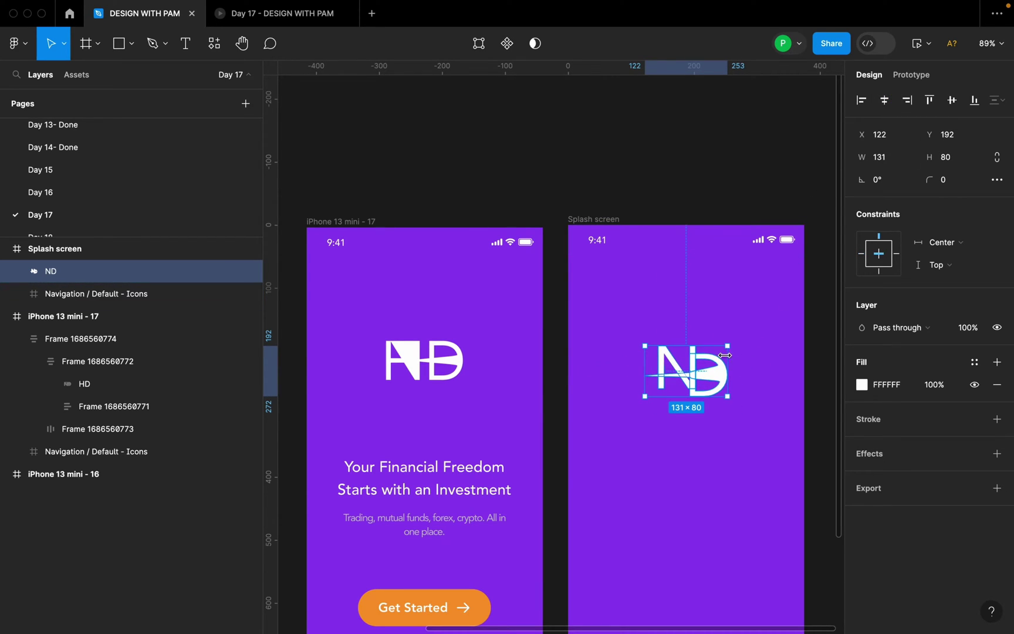
{"action": "left_click_drag", "start_coordinate": [707, 383], "coordinate": [706, 374]}
{"action": "key", "text": "Escape"}
Copy the 'Your Financial Freedom Starts with an Investment' headline and subtext into Splash screen.
{"action": "scroll", "coordinate": [684, 375], "scroll_direction": "down", "scroll_amount": 3}
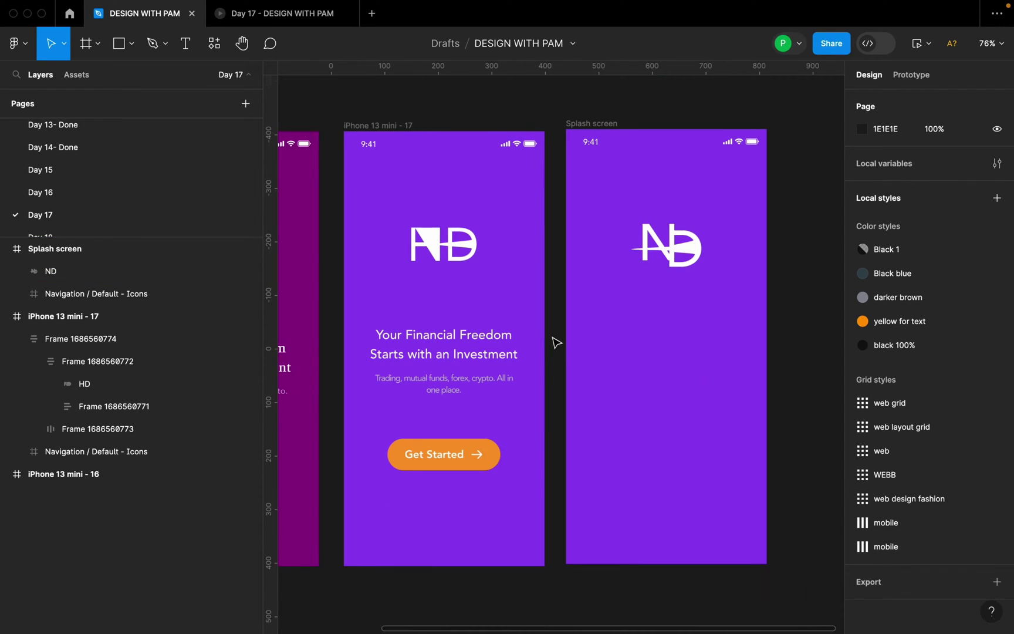
{"action": "double_click", "coordinate": [463, 352]}
{"action": "left_click_drag", "start_coordinate": [464, 358], "coordinate": [691, 346]}
{"action": "double_click", "coordinate": [715, 336]}
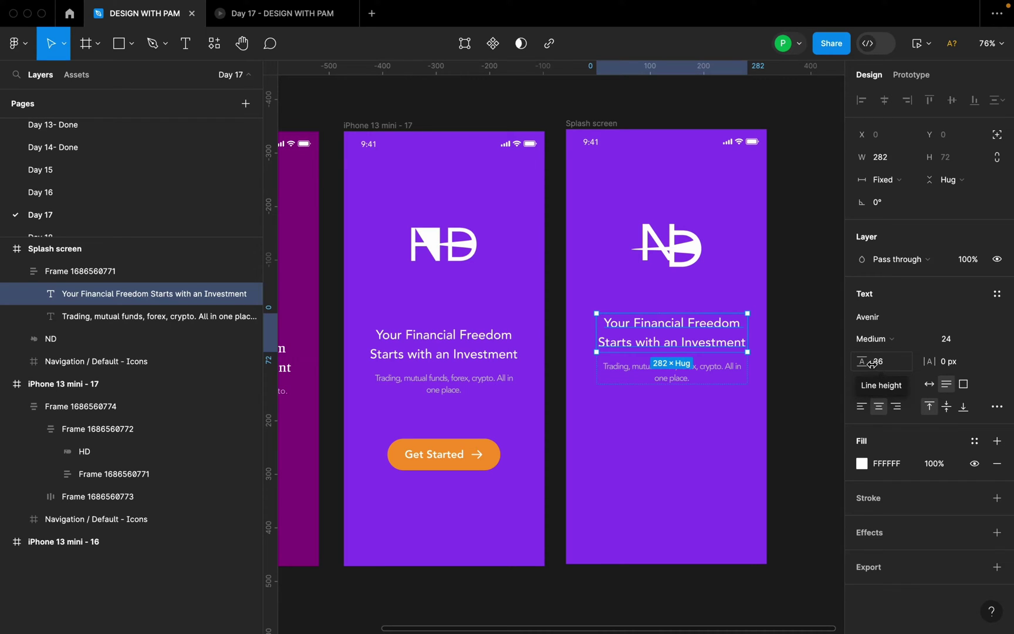
{"action": "left_click", "coordinate": [704, 368]}
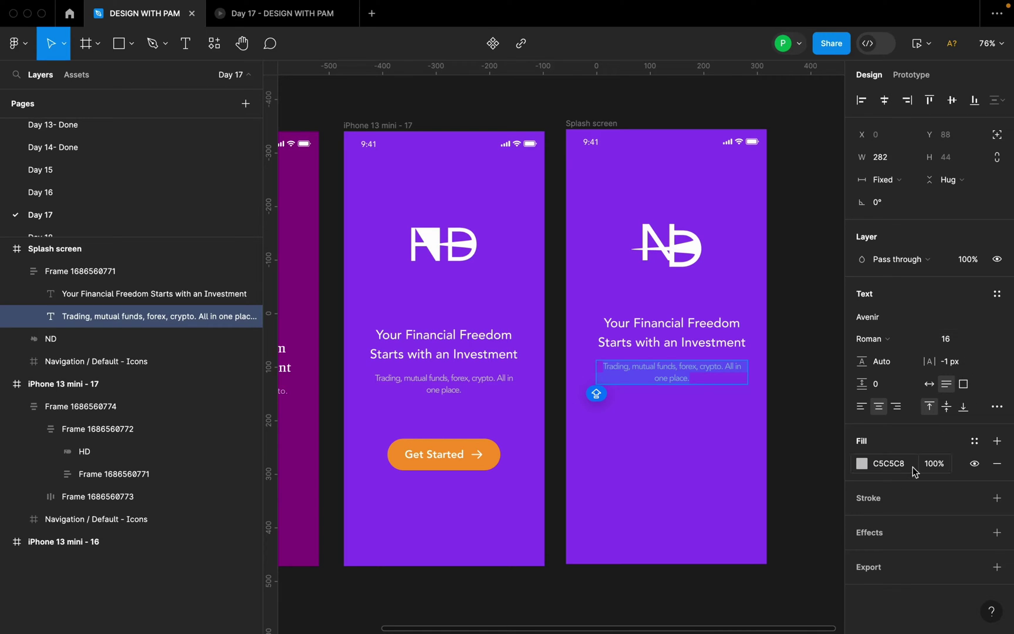
{"action": "left_click", "coordinate": [738, 403]}
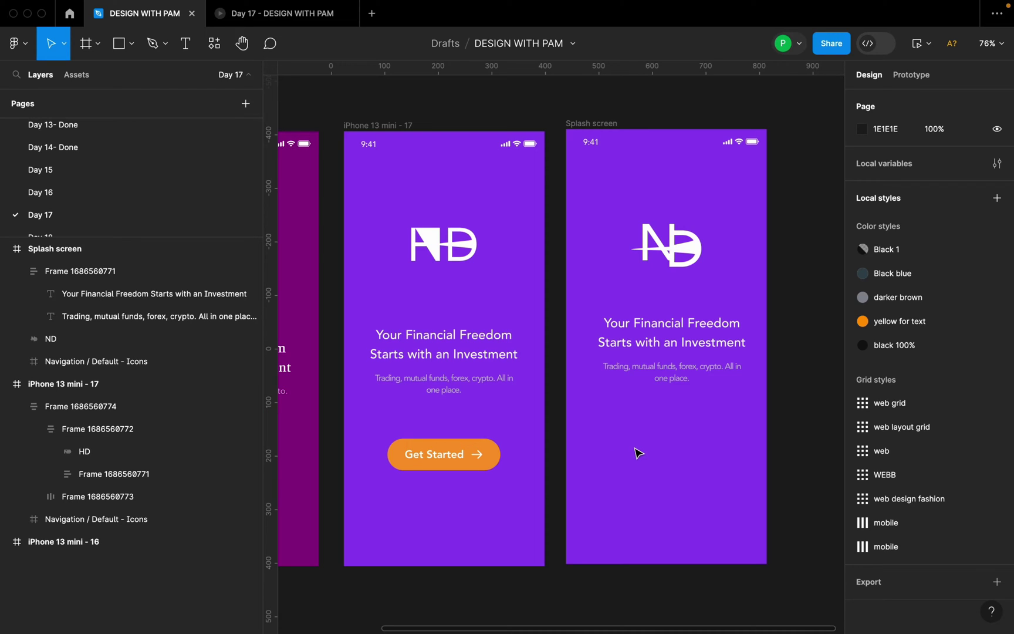
Add a 'Get Started' text label centred below the subtext.
{"action": "key", "text": "t"}
{"action": "left_click", "coordinate": [635, 451]}
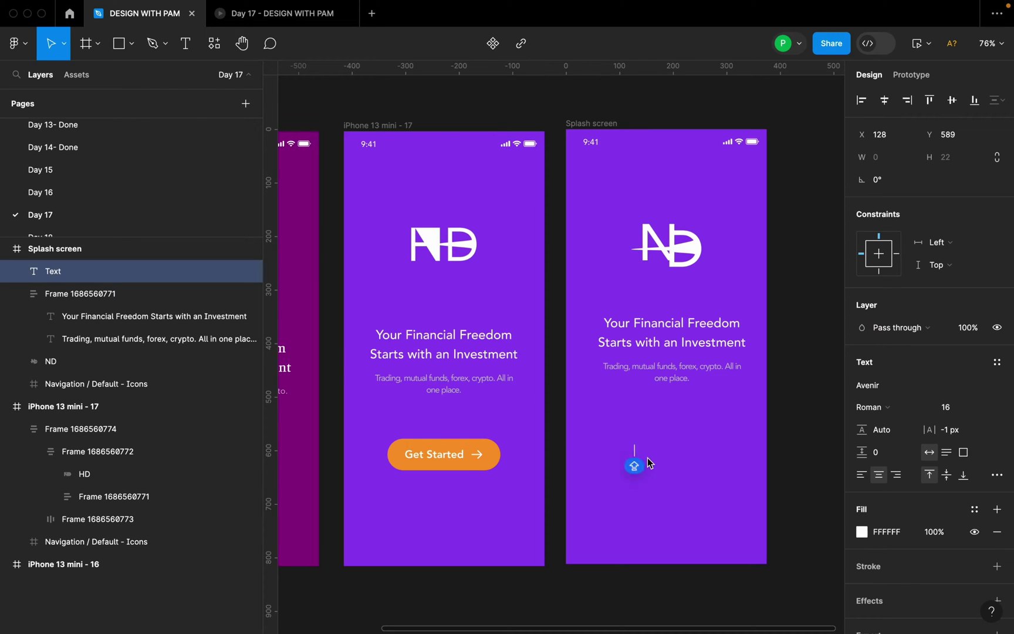
{"action": "type", "text": "Get Stat"}
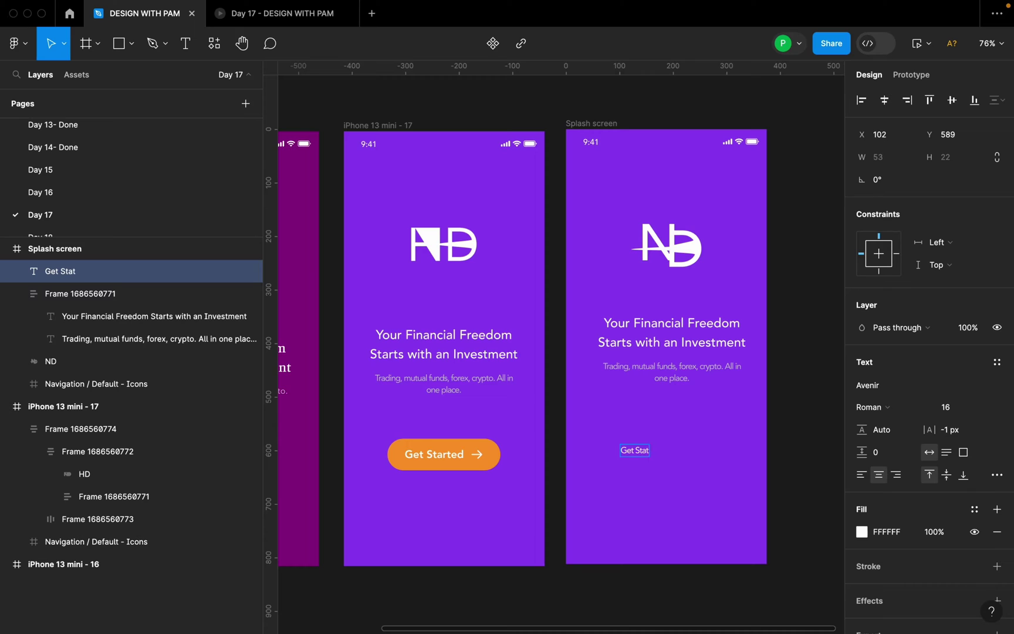
{"action": "key", "text": "BackSpace"}
{"action": "type", "text": "rted"}
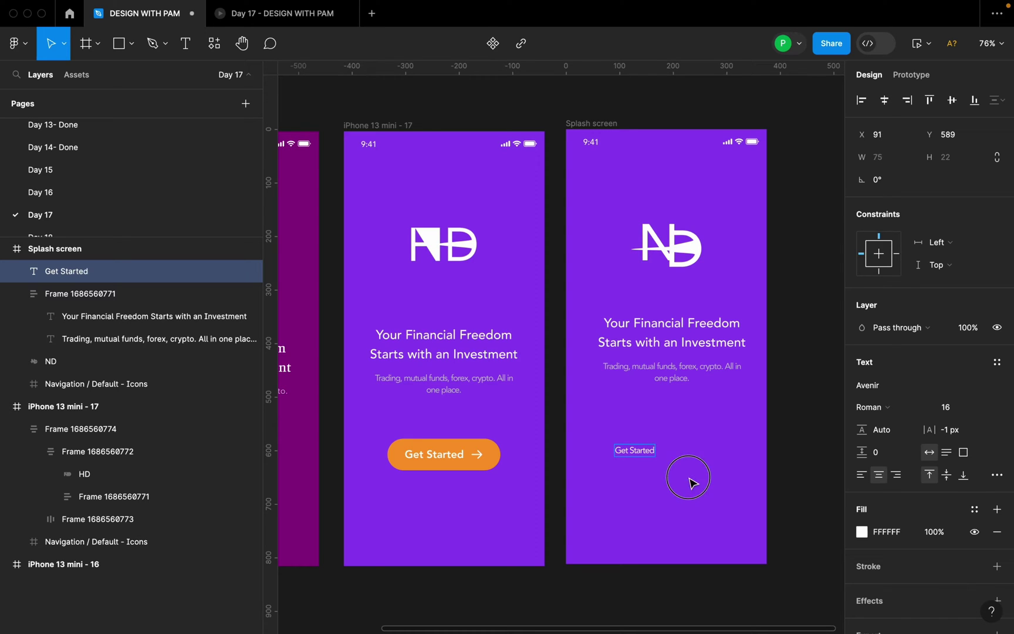
{"action": "key", "text": "Escape"}
{"action": "left_click_drag", "start_coordinate": [655, 457], "coordinate": [670, 453]}
{"action": "scroll", "coordinate": [672, 458], "scroll_direction": "up", "scroll_amount": 5}
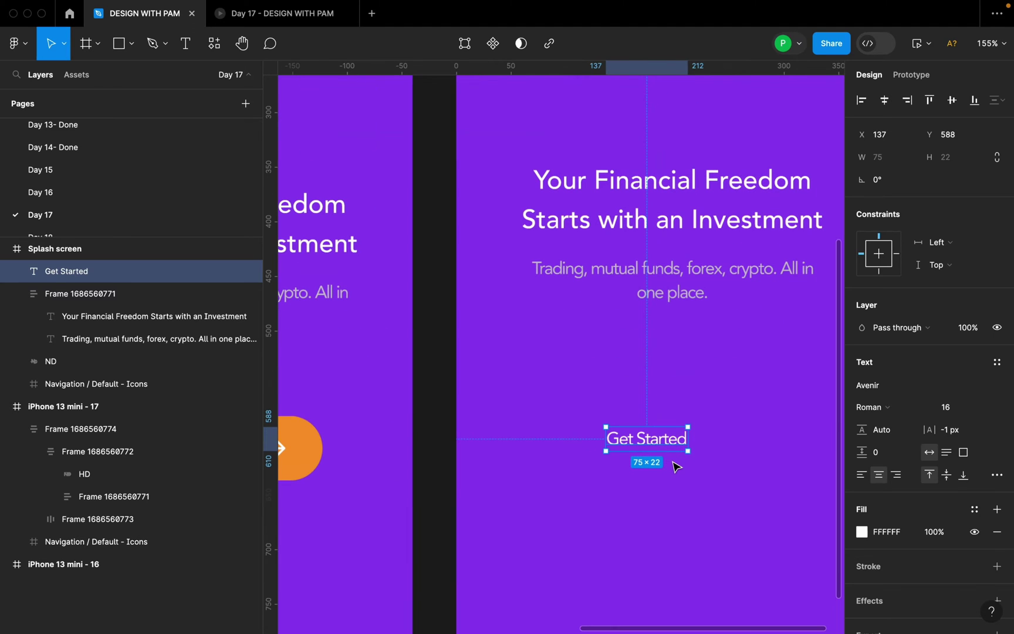
Wrap the Get Started text in an auto layout frame.
{"action": "key", "text": "shift+a"}
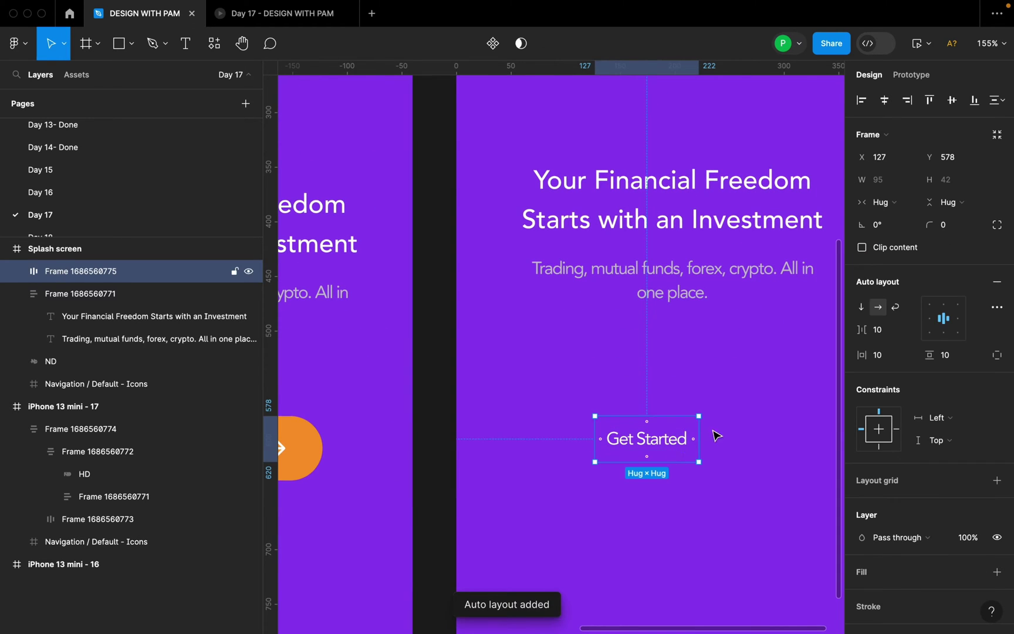
{"action": "scroll", "coordinate": [697, 385], "scroll_direction": "down", "scroll_amount": 3}
{"action": "scroll", "coordinate": [716, 405], "scroll_direction": "up", "scroll_amount": 2}
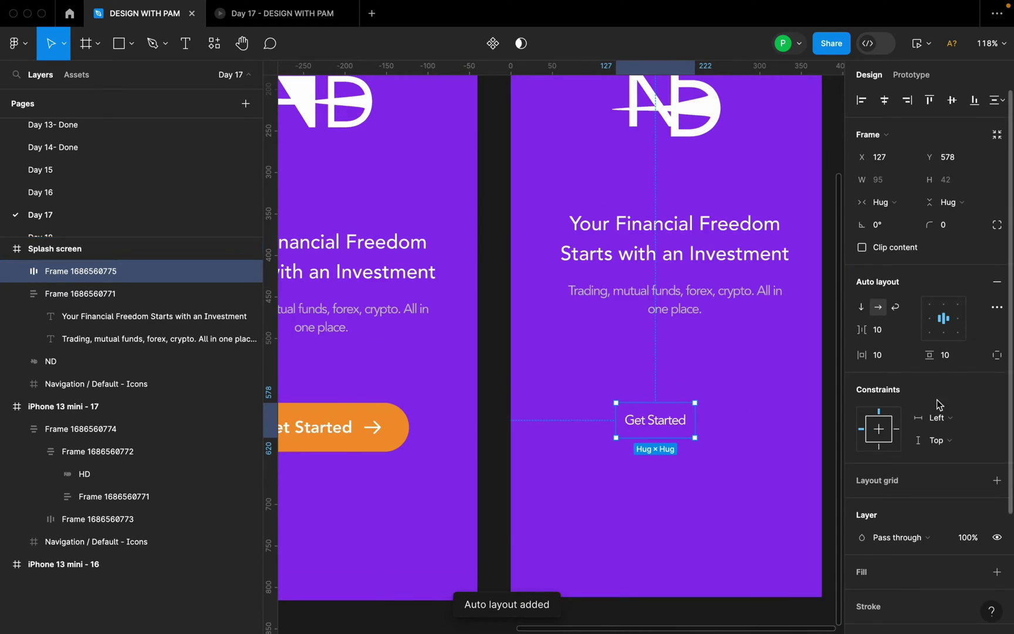
{"action": "scroll", "coordinate": [968, 487], "scroll_direction": "down", "scroll_amount": 3}
Fill the Get Started frame with orange ED9D45 sampled from the existing button.
{"action": "left_click", "coordinate": [996, 475]}
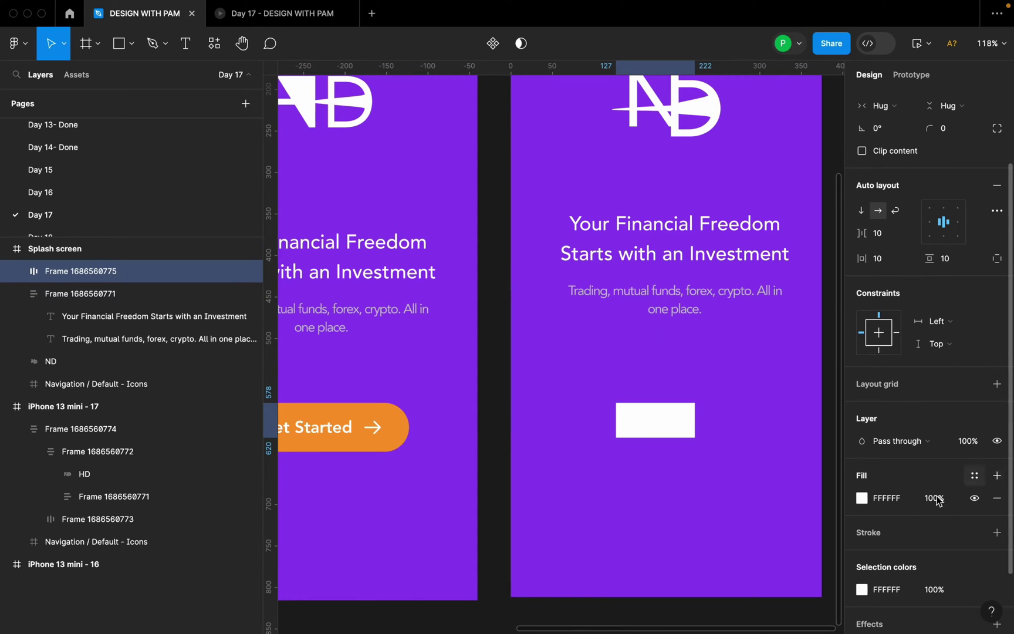
{"action": "left_click", "coordinate": [862, 499]}
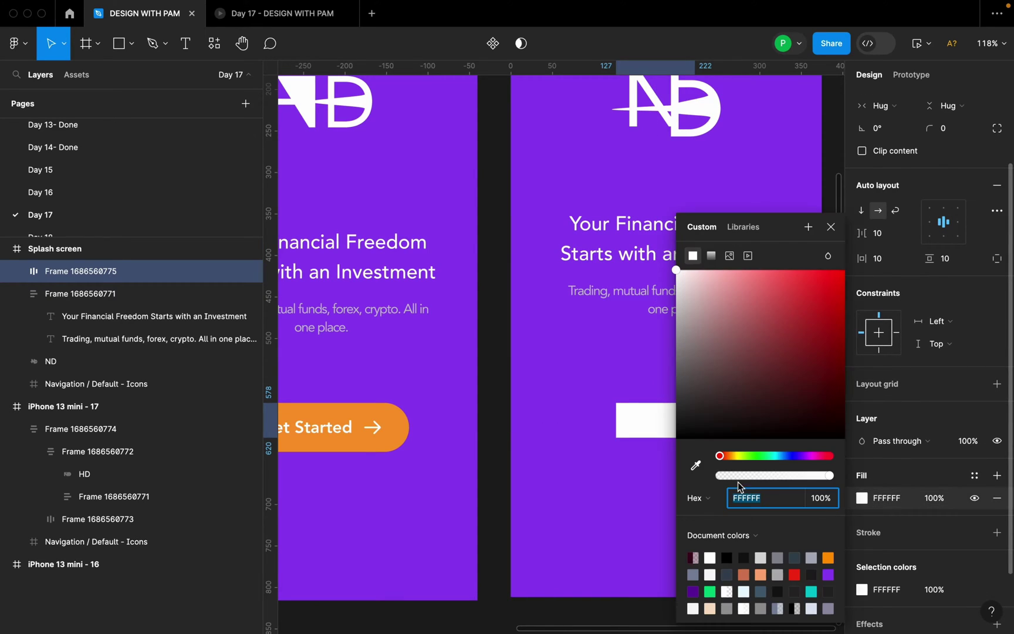
{"action": "left_click", "coordinate": [696, 468]}
{"action": "left_click", "coordinate": [395, 410]}
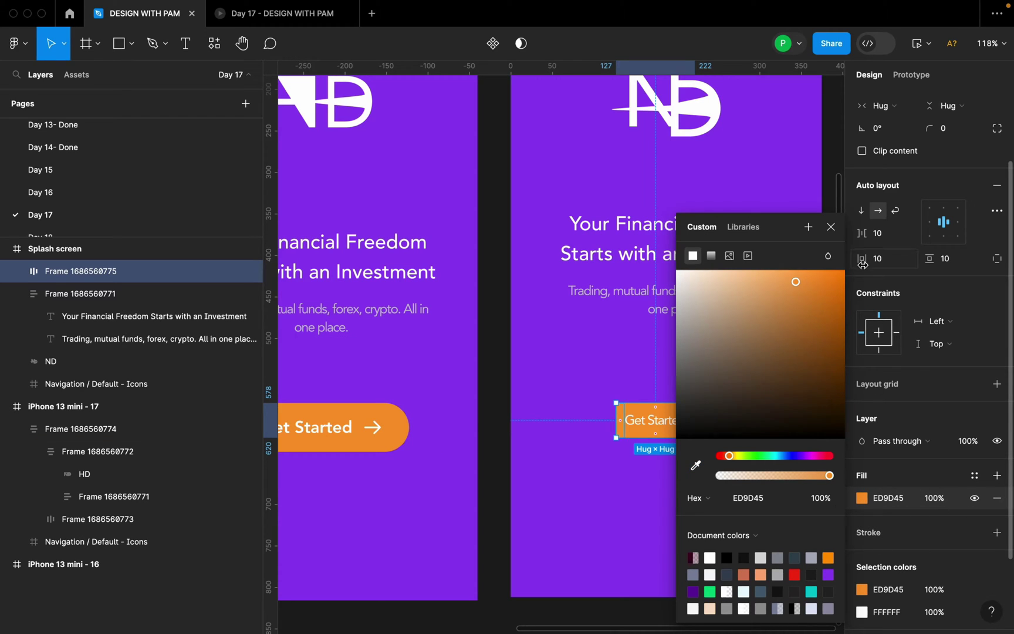
{"action": "key", "text": "Escape"}
{"action": "scroll", "coordinate": [657, 319], "scroll_direction": "down", "scroll_amount": 3}
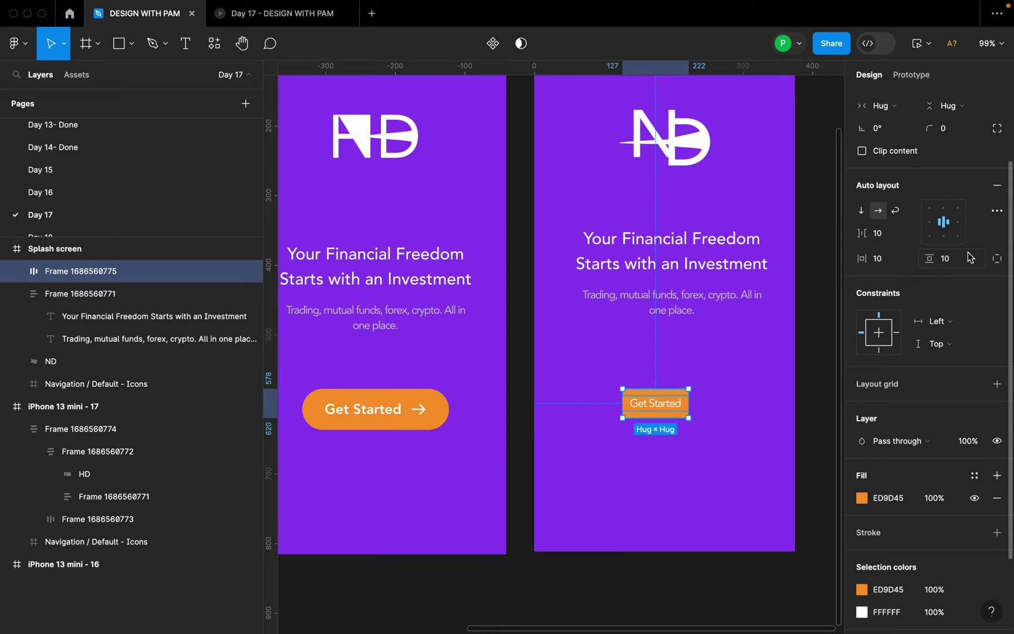
Set the button's auto layout padding to 48 horizontal and 16 vertical.
{"action": "left_click", "coordinate": [888, 263]}
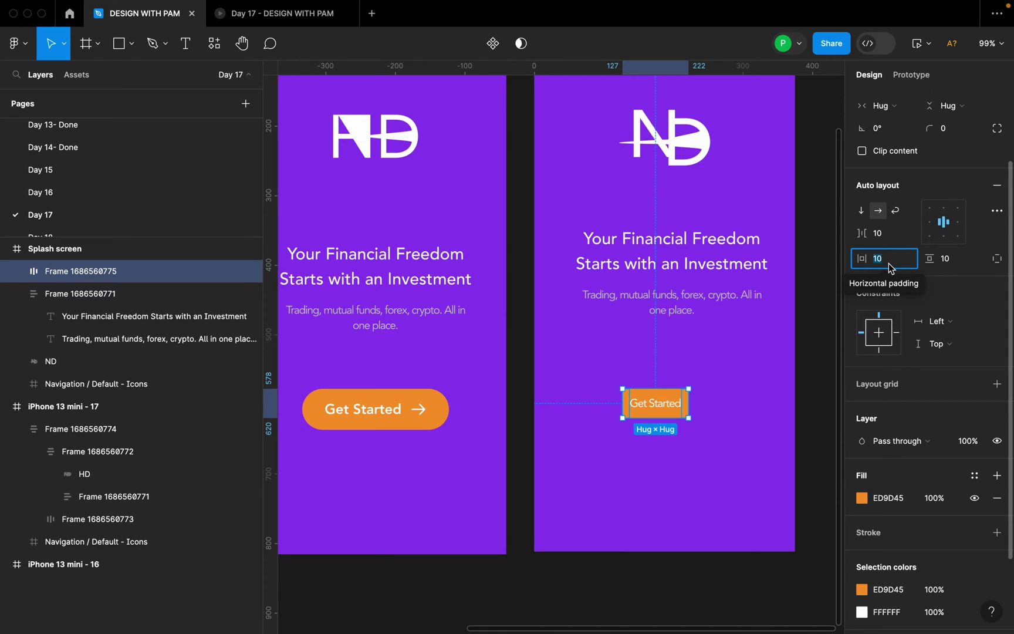
{"action": "type", "text": "32"}
{"action": "key", "text": "Return"}
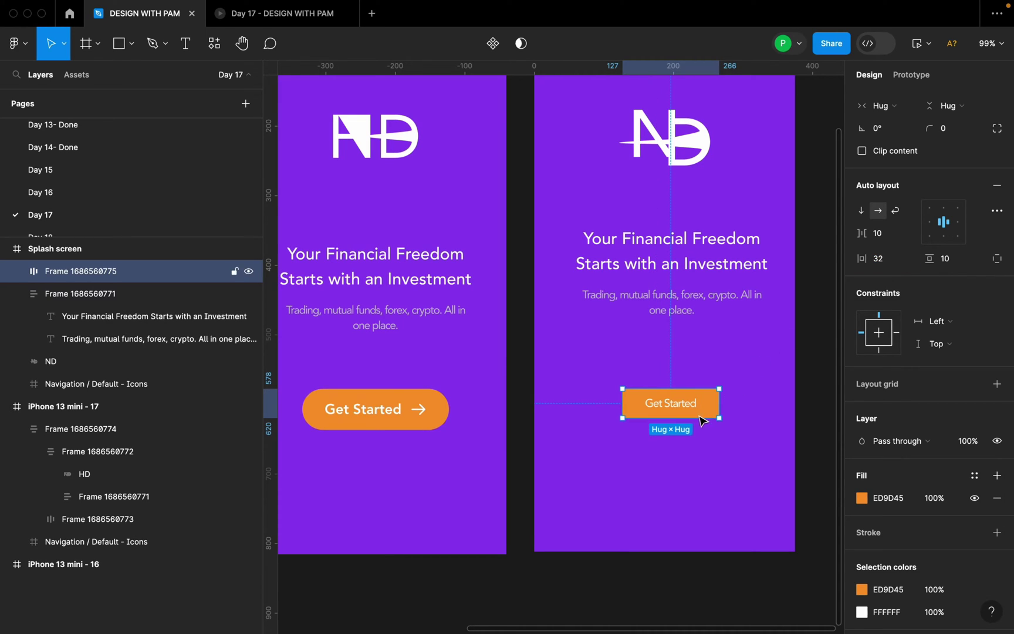
{"action": "left_click_drag", "start_coordinate": [702, 403], "coordinate": [695, 392]}
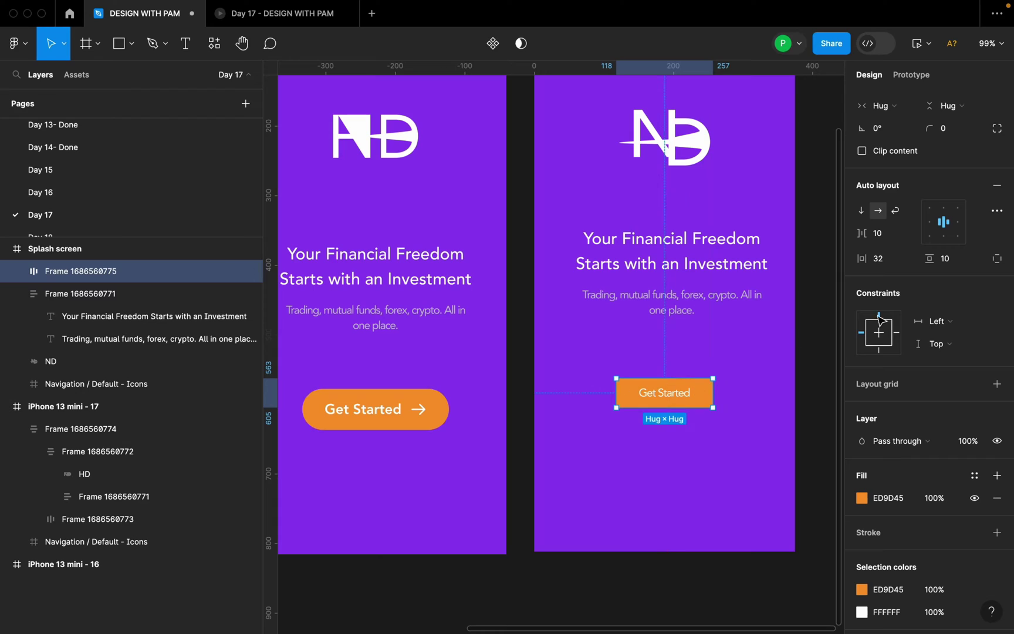
{"action": "left_click", "coordinate": [955, 263]}
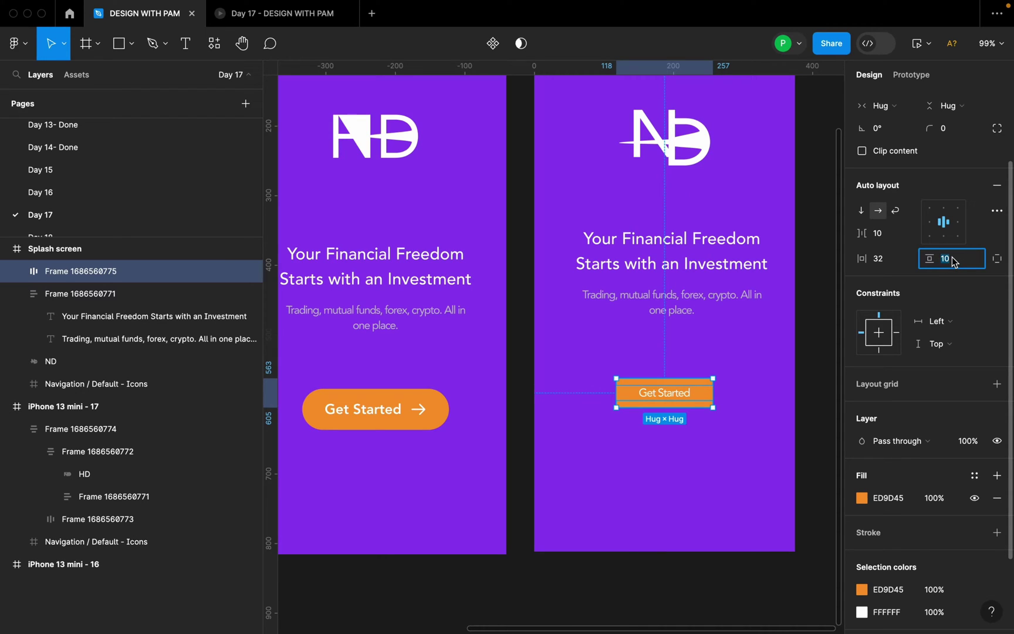
{"action": "type", "text": "16"}
{"action": "key", "text": "Return"}
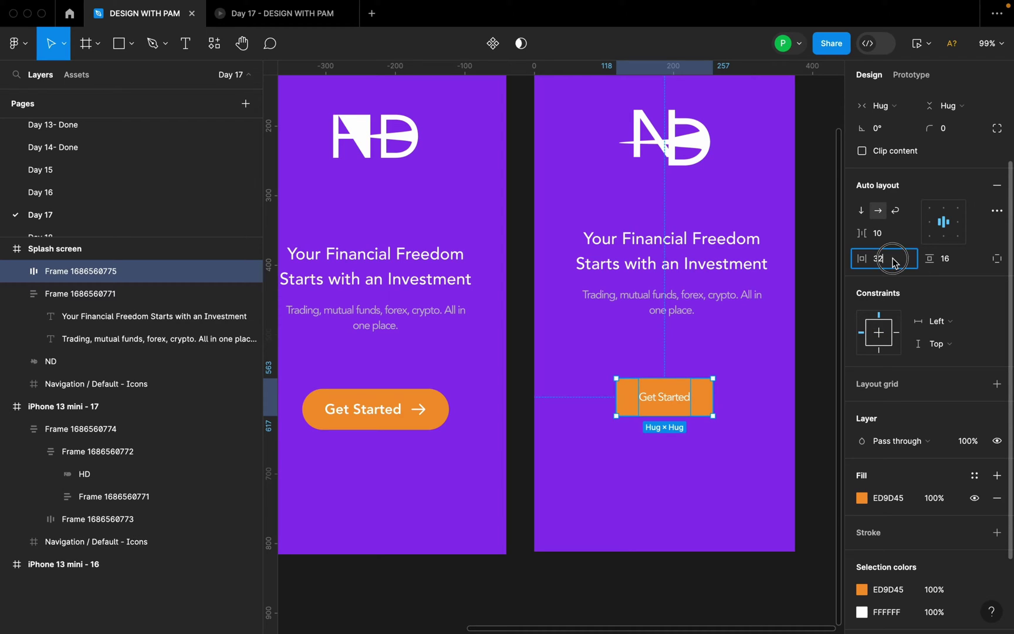
{"action": "key", "text": "Return"}
{"action": "type", "text": "48"}
{"action": "key", "text": "Return"}
{"action": "left_click", "coordinate": [959, 265]}
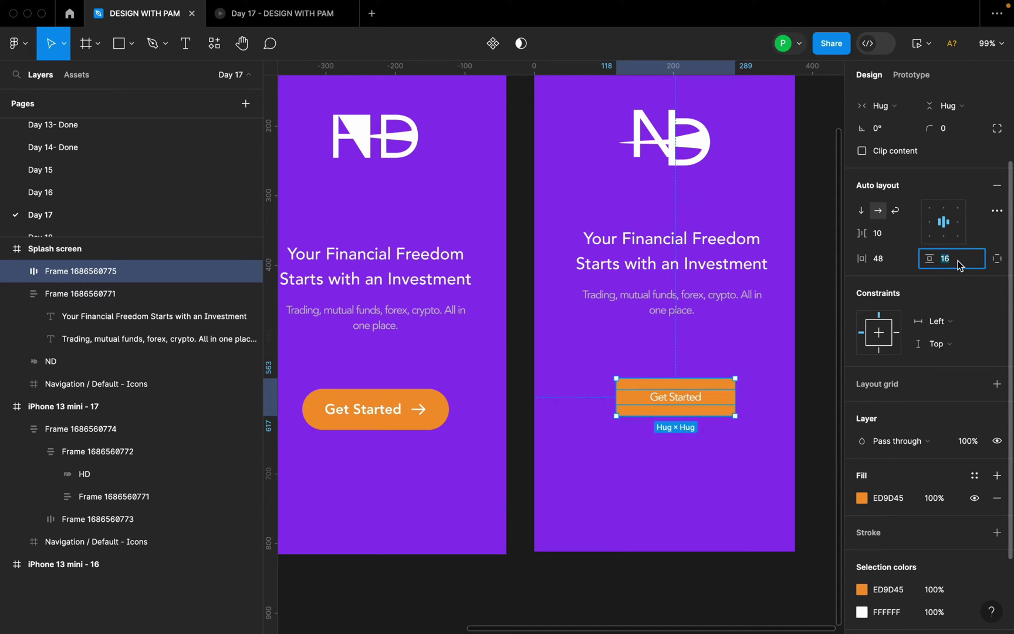
{"action": "left_click_drag", "start_coordinate": [702, 397], "coordinate": [690, 400]}
{"action": "scroll", "coordinate": [965, 123], "scroll_direction": "up", "scroll_amount": 4}
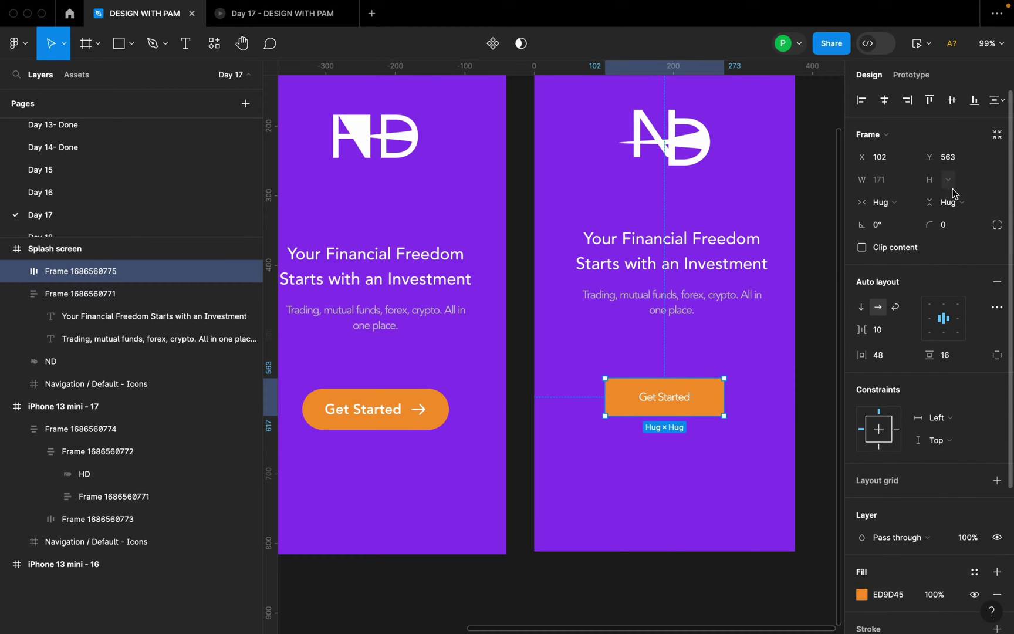
Give the button a 100 corner radius for a fully rounded pill shape.
{"action": "left_click", "coordinate": [958, 226]}
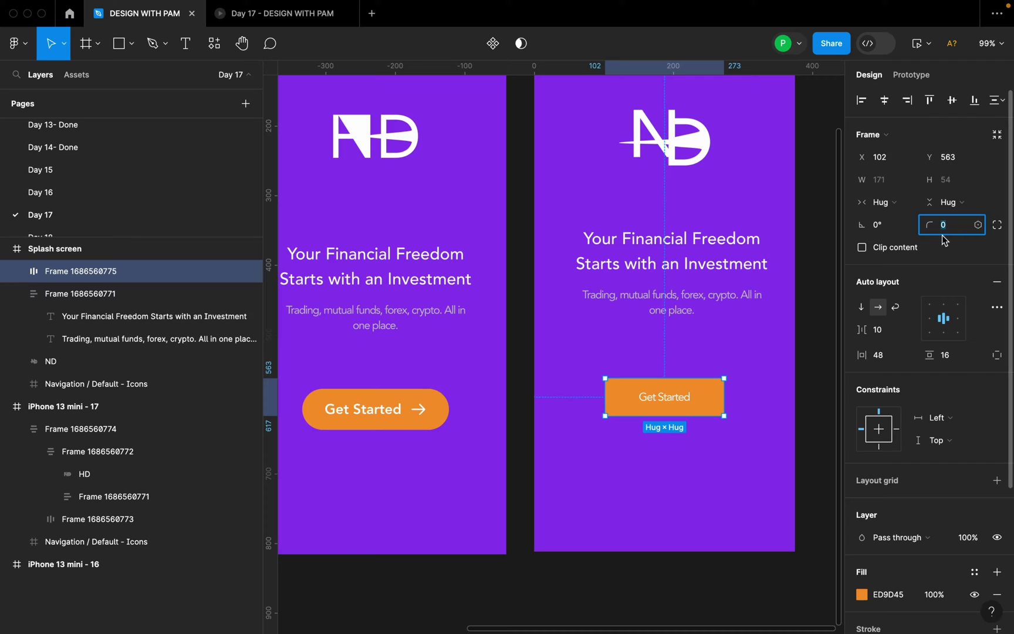
{"action": "type", "text": "100"}
{"action": "key", "text": "Return"}
{"action": "key", "text": "Escape"}
{"action": "left_click", "coordinate": [700, 409]}
{"action": "left_click", "coordinate": [751, 406]}
{"action": "scroll", "coordinate": [691, 416], "scroll_direction": "down", "scroll_amount": 2}
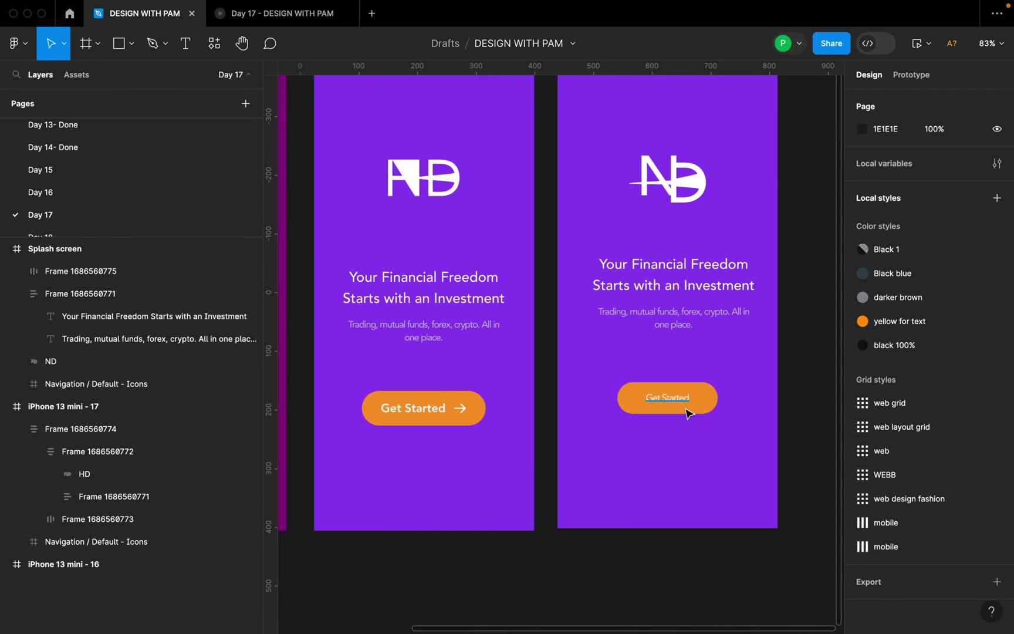
Enlarge the Get Started label to font size 20 in the Avenir Heavy weight.
{"action": "left_click", "coordinate": [686, 405]}
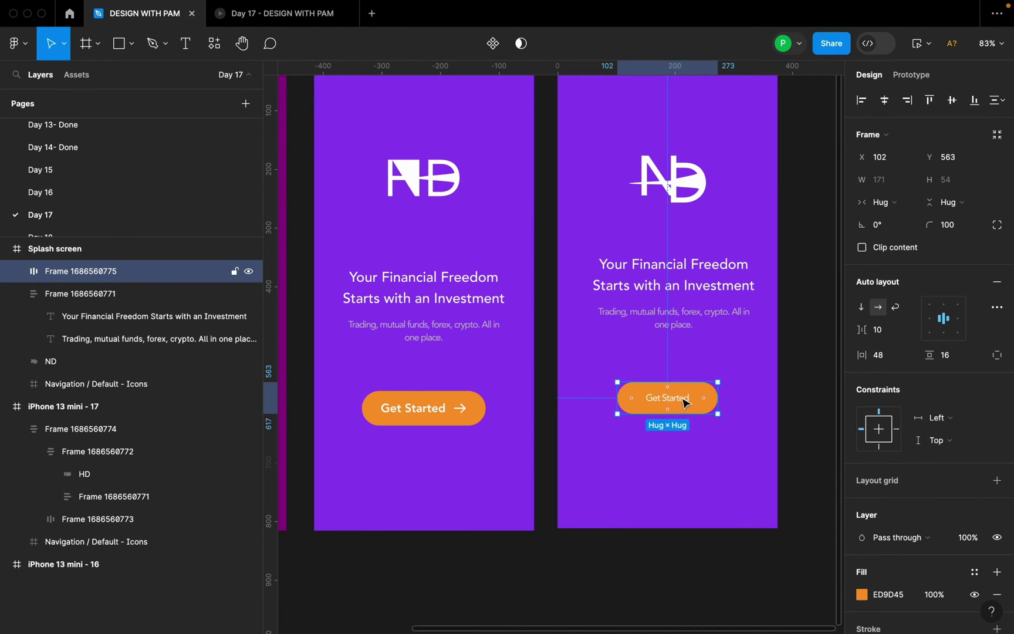
{"action": "key", "text": "Escape"}
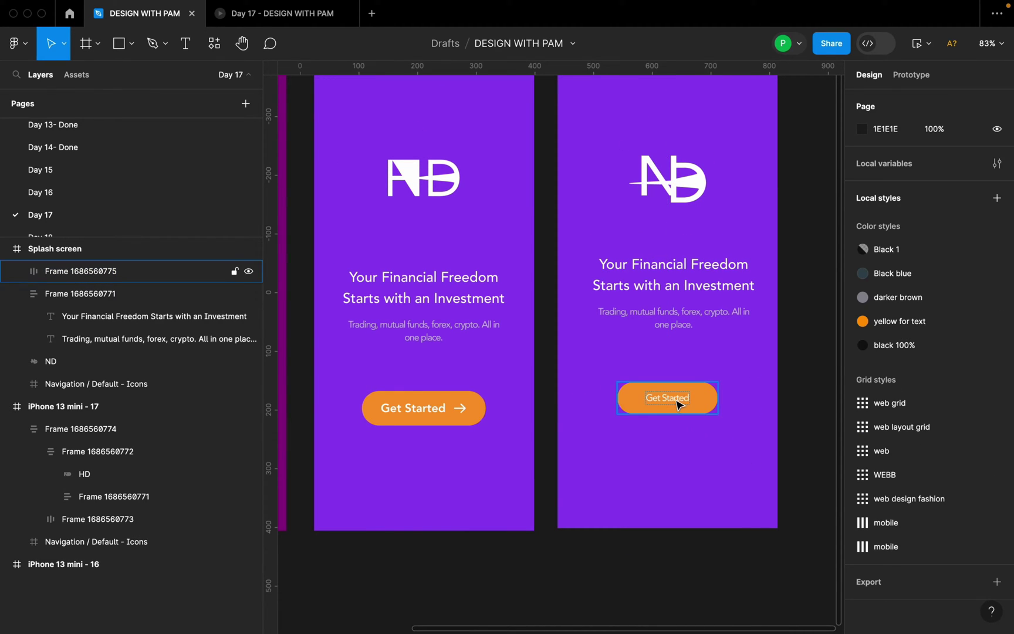
{"action": "double_click", "coordinate": [679, 403]}
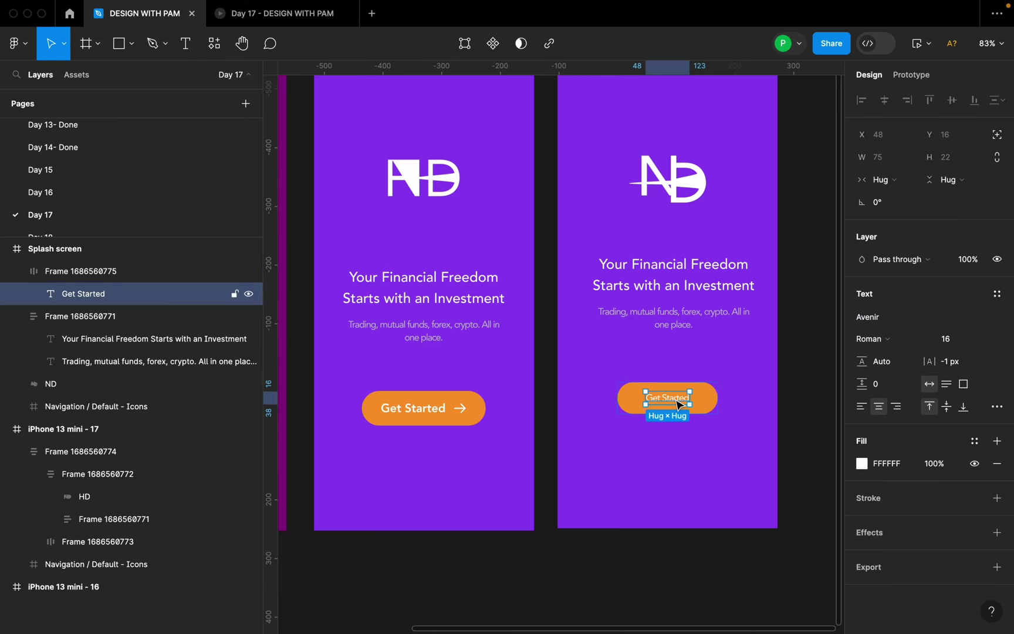
{"action": "left_click", "coordinate": [978, 341]}
{"action": "left_click", "coordinate": [977, 361]}
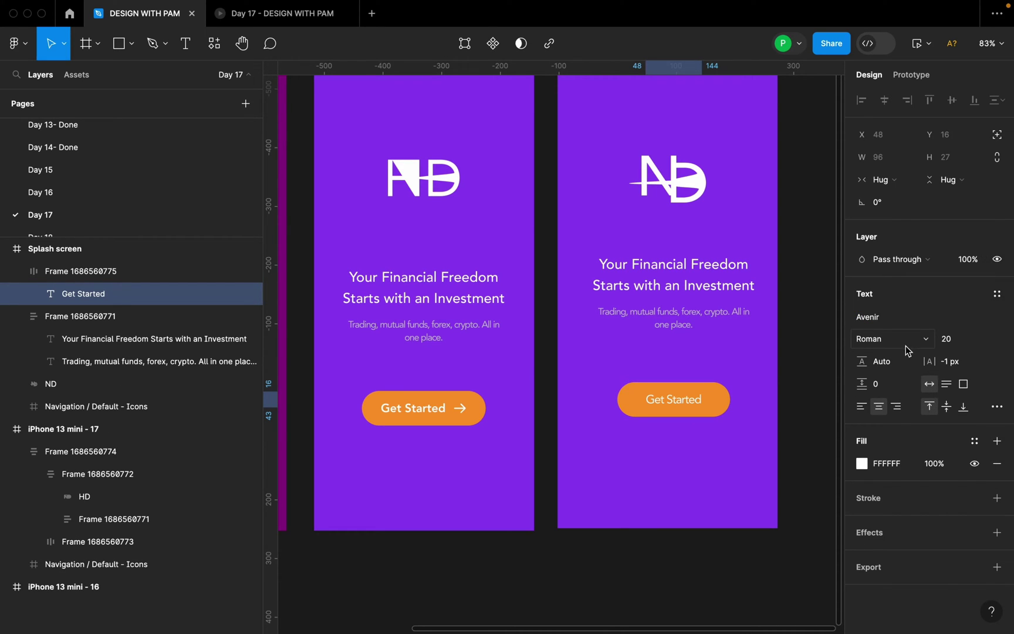
{"action": "left_click", "coordinate": [904, 340]}
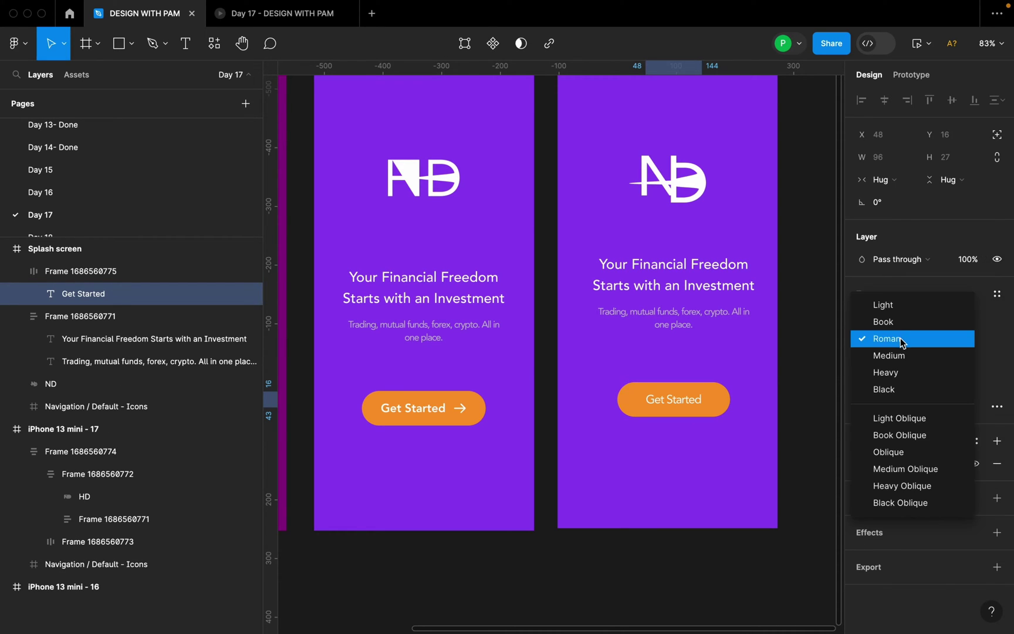
{"action": "left_click", "coordinate": [903, 378]}
Insert the Heroicons arrow-narrow-right icon into the Get Started button after the label.
{"action": "left_click", "coordinate": [708, 451]}
{"action": "right_click", "coordinate": [697, 446]}
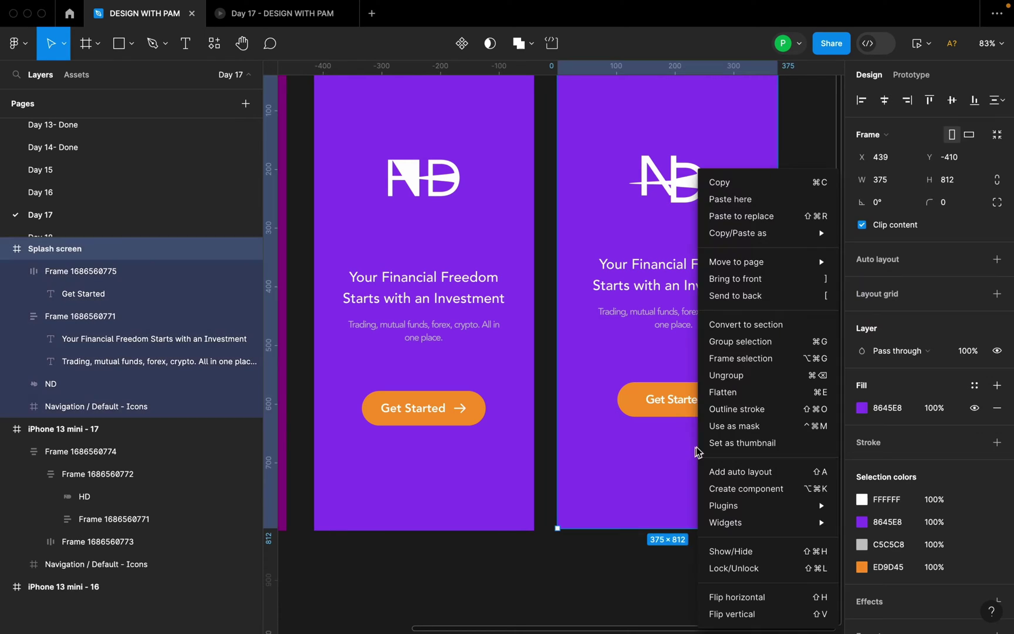
{"action": "mouse_move", "coordinate": [750, 508]}
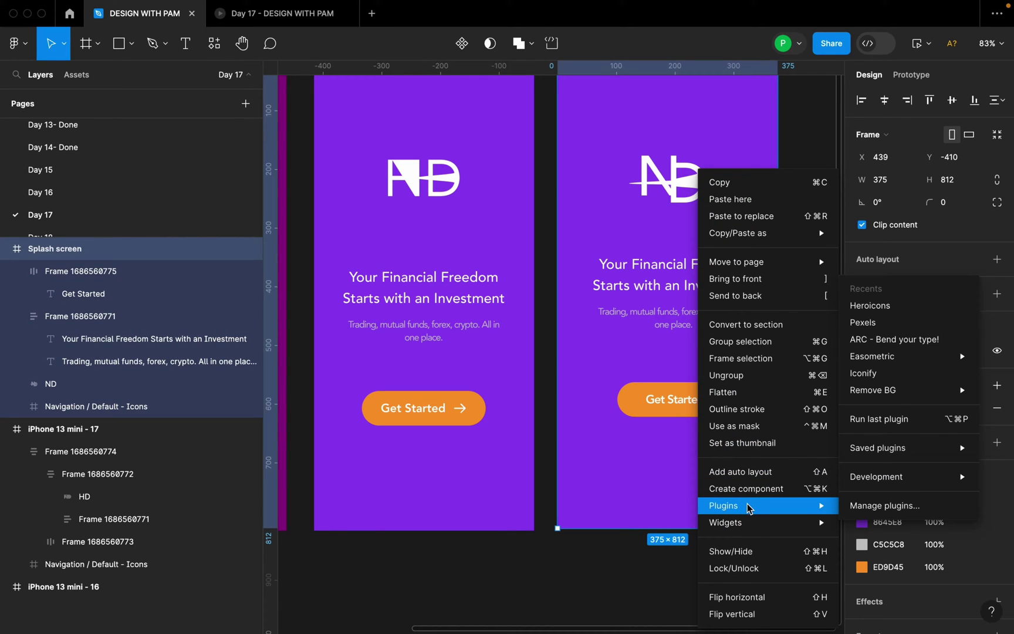
{"action": "left_click", "coordinate": [869, 306]}
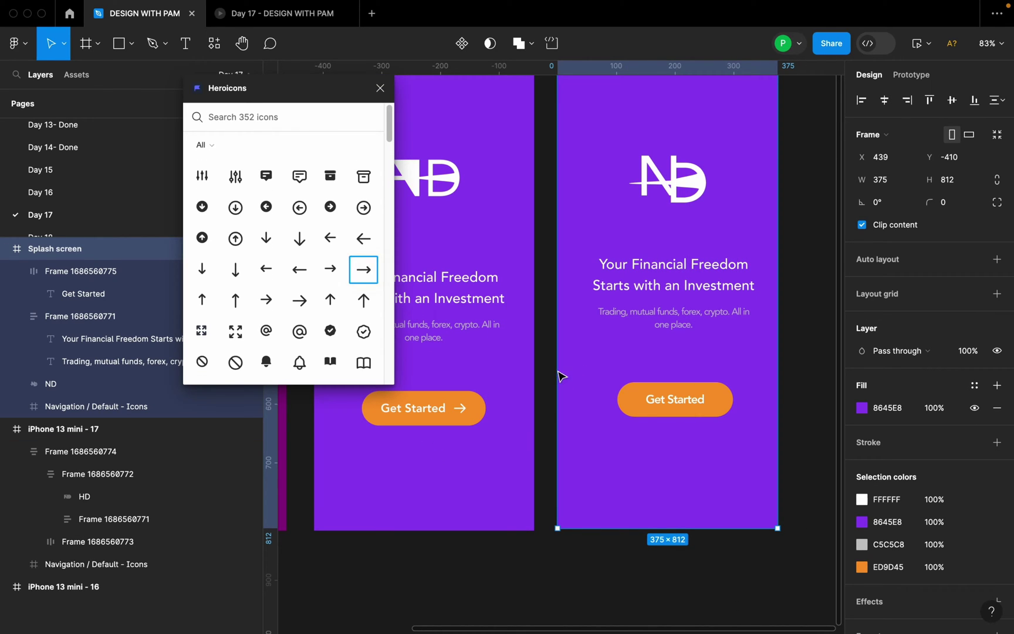
{"action": "left_click", "coordinate": [364, 270]}
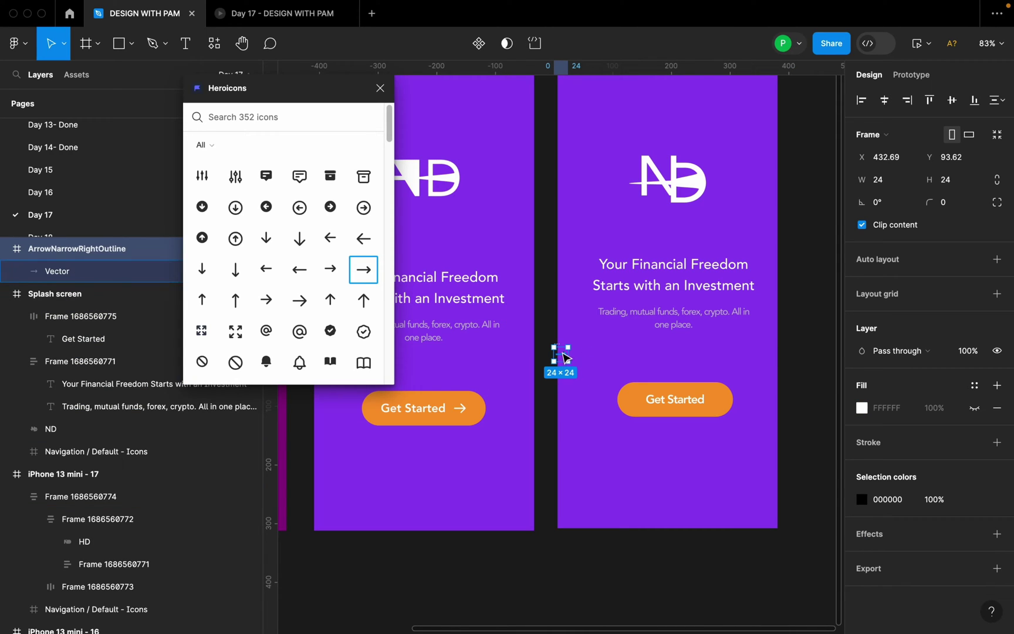
{"action": "left_click_drag", "start_coordinate": [560, 354], "coordinate": [698, 400]}
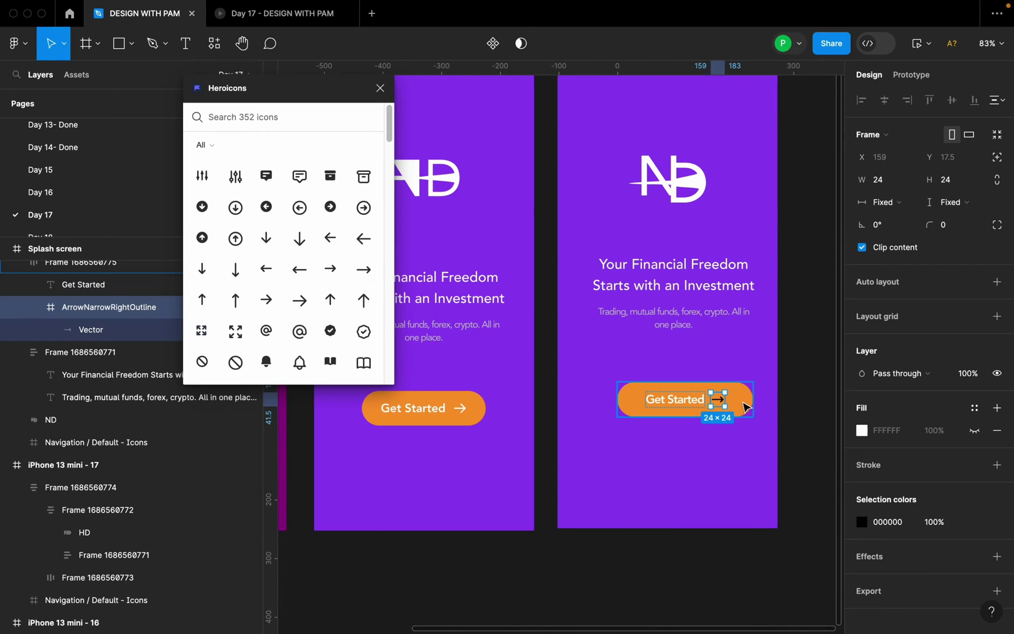
{"action": "left_click", "coordinate": [739, 402]}
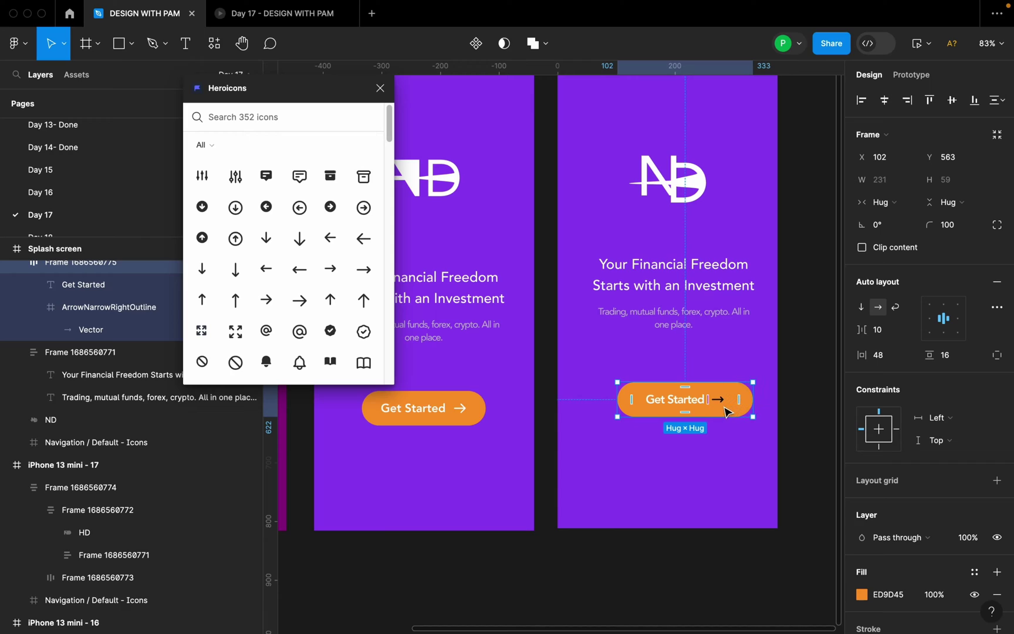
{"action": "left_click_drag", "start_coordinate": [726, 407], "coordinate": [710, 383]}
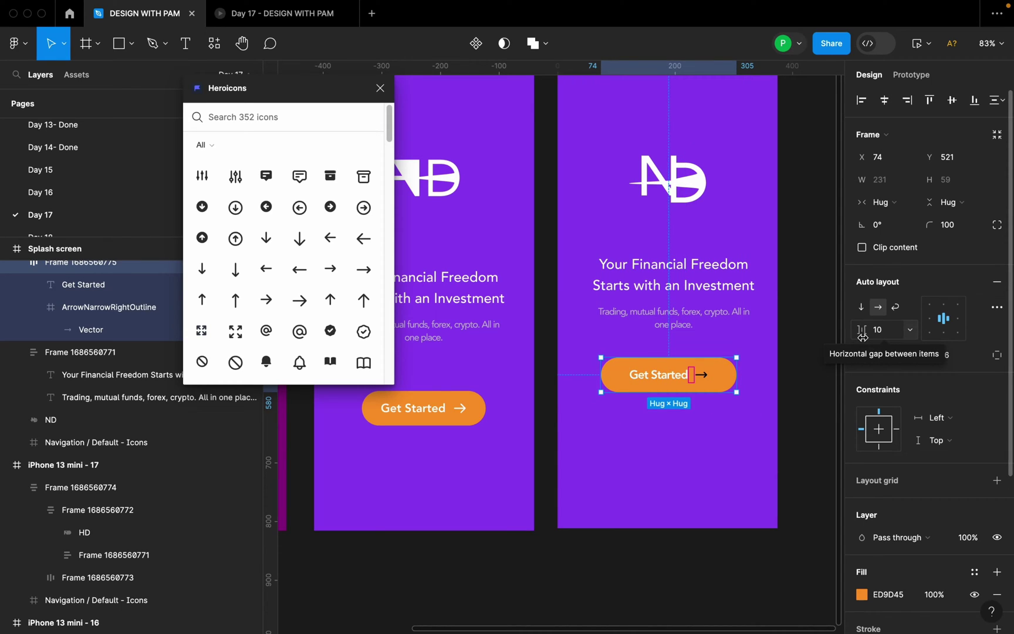
Set the label-to-arrow gap to 8 and colour the arrow white (FFFFFF).
{"action": "left_click", "coordinate": [887, 332]}
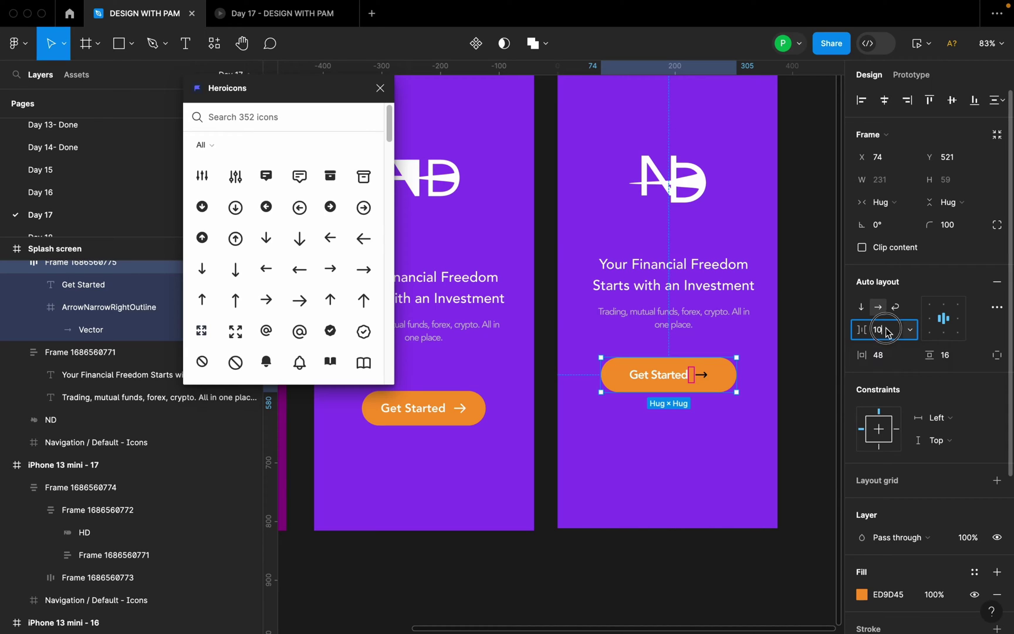
{"action": "type", "text": "8"}
{"action": "key", "text": "Return"}
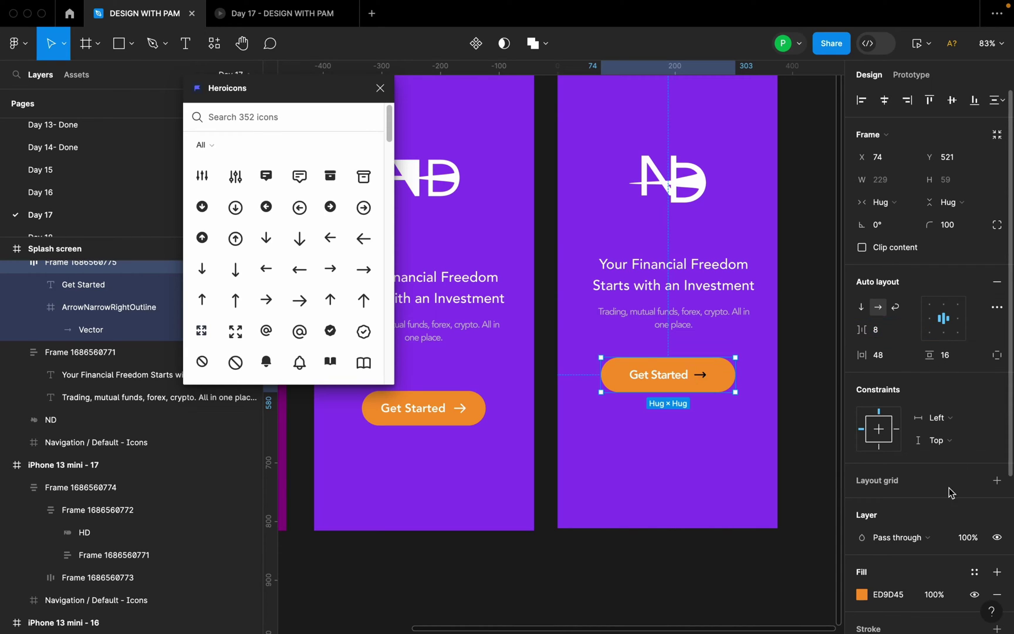
{"action": "scroll", "coordinate": [924, 523], "scroll_direction": "down", "scroll_amount": 4}
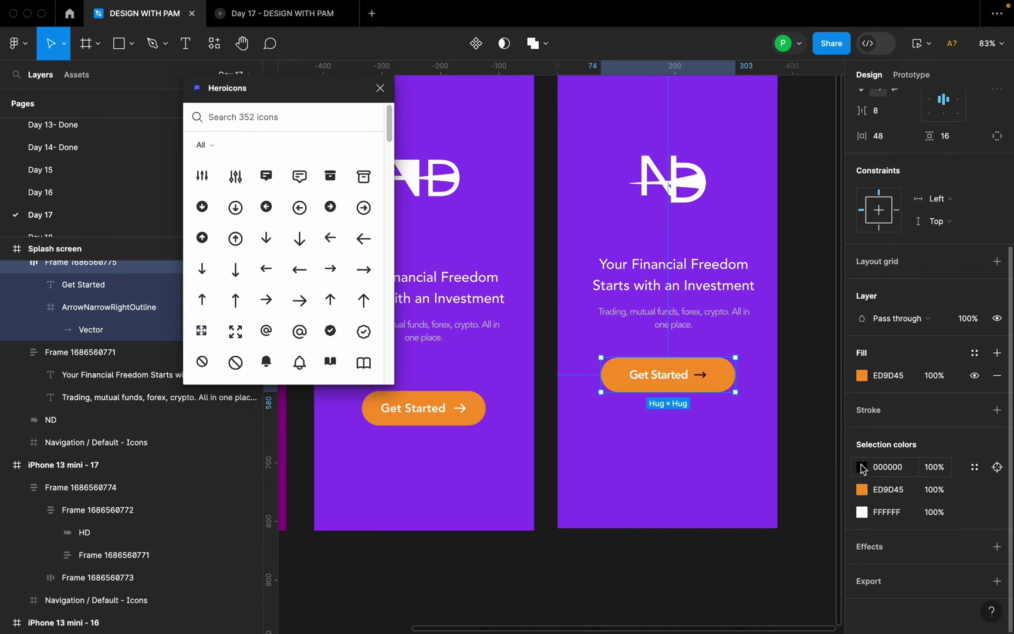
{"action": "left_click", "coordinate": [863, 469]}
{"action": "left_click", "coordinate": [678, 271]}
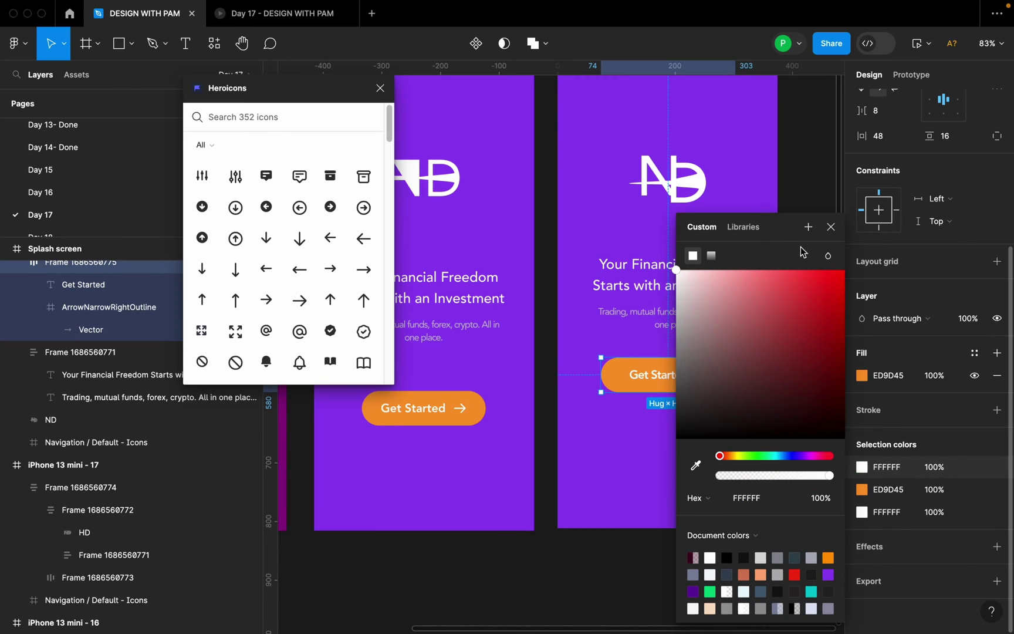
{"action": "left_click", "coordinate": [831, 228]}
Centre the Get Started button horizontally on the splash screen.
{"action": "left_click", "coordinate": [797, 280]}
{"action": "left_click", "coordinate": [713, 374]}
{"action": "left_click", "coordinate": [884, 100]}
{"action": "left_click", "coordinate": [810, 306]}
{"action": "scroll", "coordinate": [763, 311], "scroll_direction": "down", "scroll_amount": 3}
Centre the headline and subtext group horizontally, then select it together with the ND logo.
{"action": "left_click", "coordinate": [725, 290]}
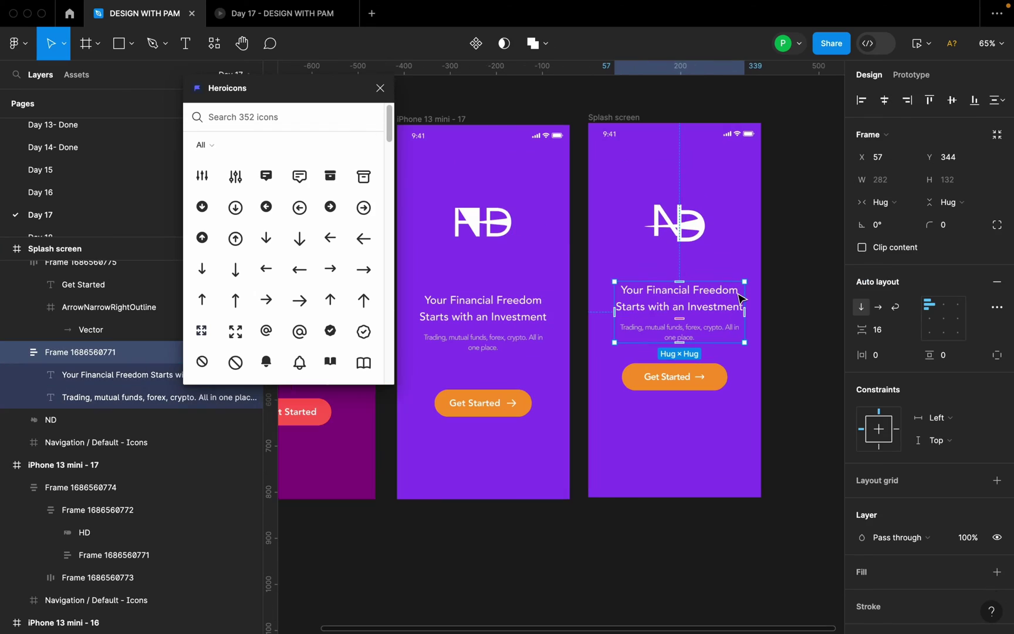
{"action": "left_click", "coordinate": [885, 100]}
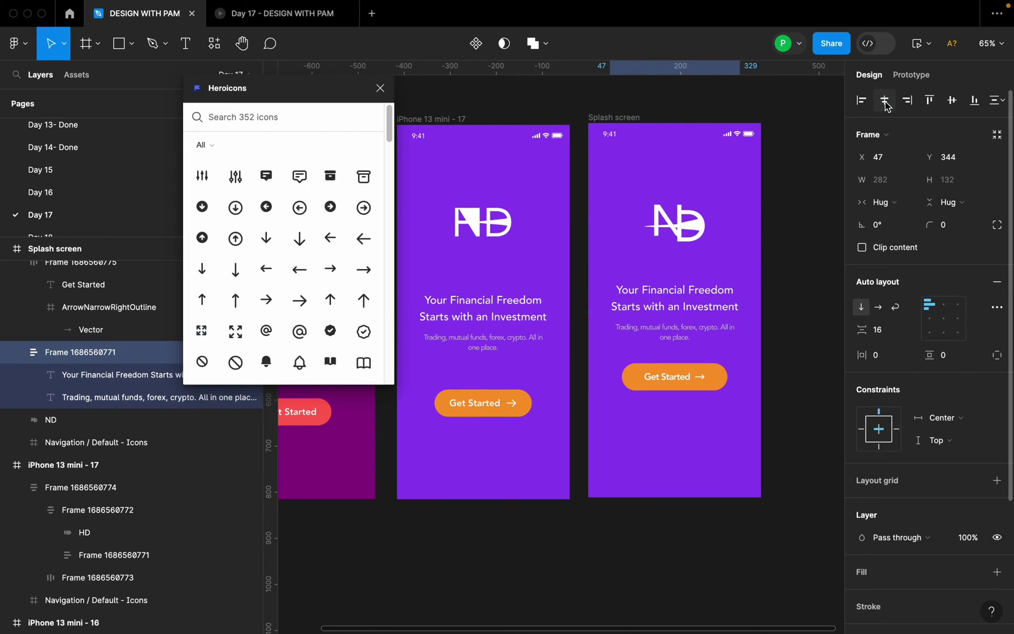
{"action": "left_click", "coordinate": [697, 227], "text": "shift"}
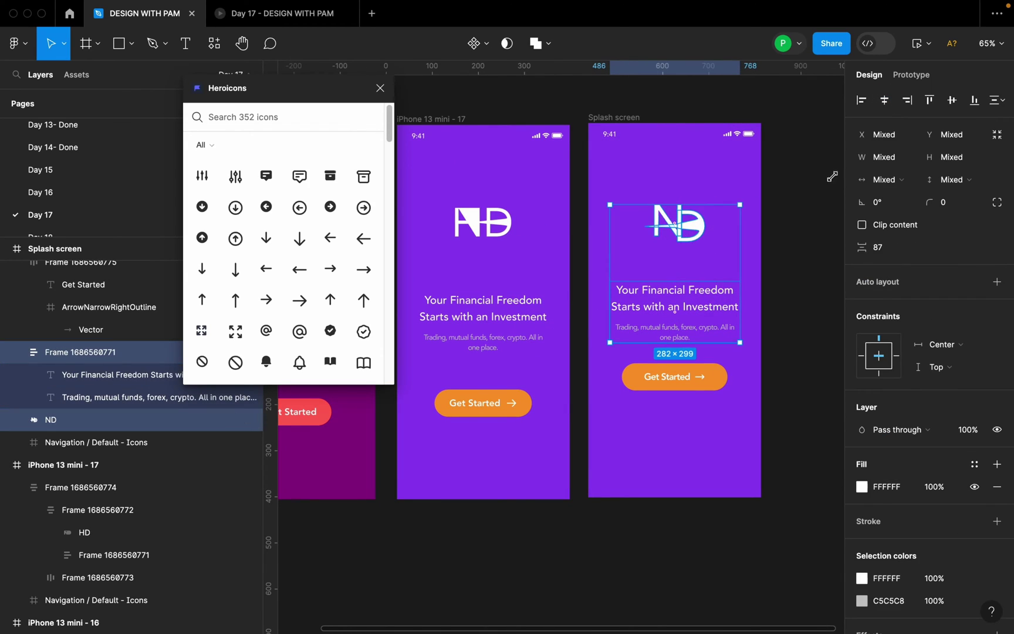
{"action": "left_click", "coordinate": [794, 309]}
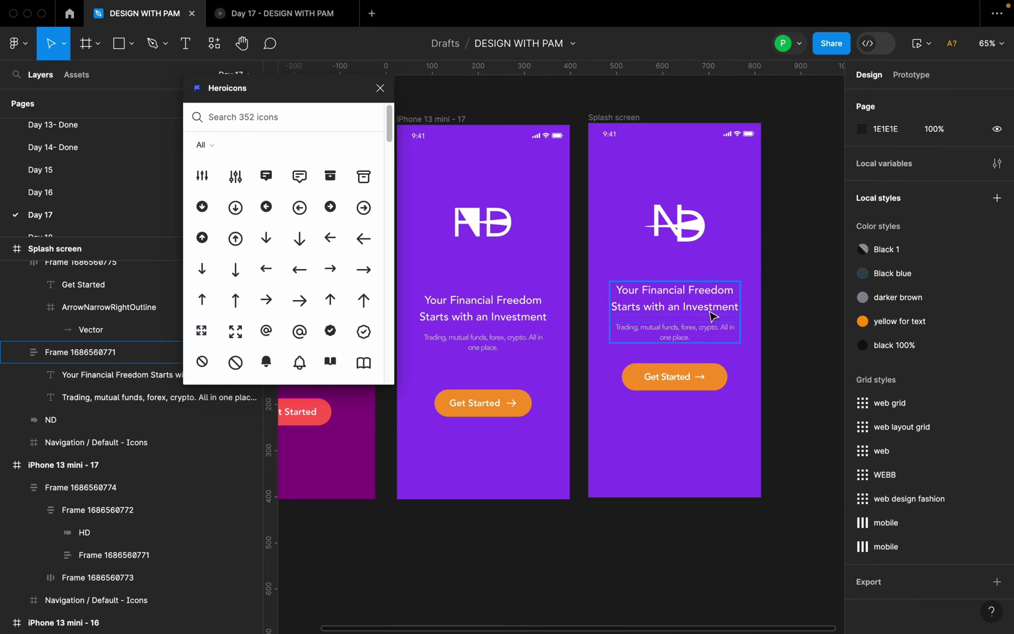
{"action": "left_click", "coordinate": [714, 315]}
{"action": "left_click", "coordinate": [701, 232], "text": "shift"}
Set the spacing between the ND logo and the text block to 92.
{"action": "left_click", "coordinate": [889, 254]}
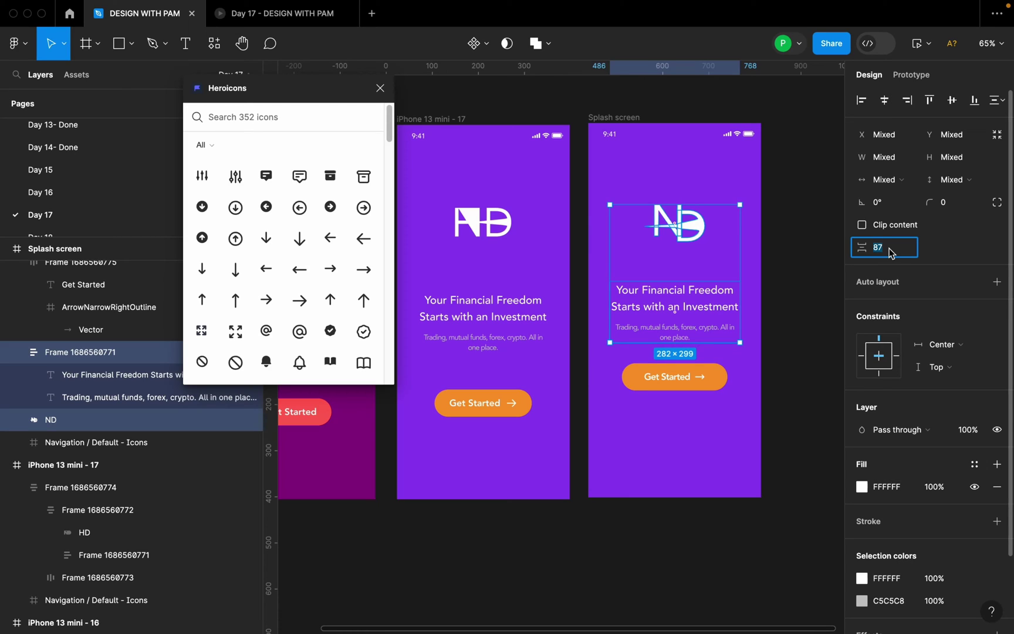
{"action": "left_click", "coordinate": [609, 116]}
{"action": "left_click_drag", "start_coordinate": [641, 140], "coordinate": [641, 143]}
{"action": "left_click", "coordinate": [704, 232]}
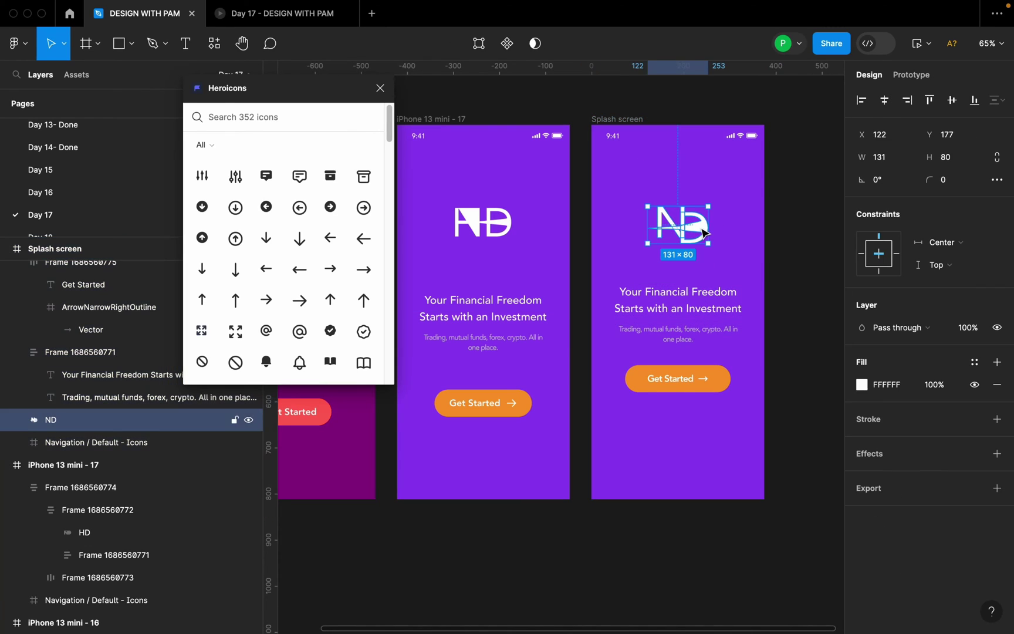
{"action": "left_click", "coordinate": [769, 274]}
{"action": "left_click", "coordinate": [704, 302]}
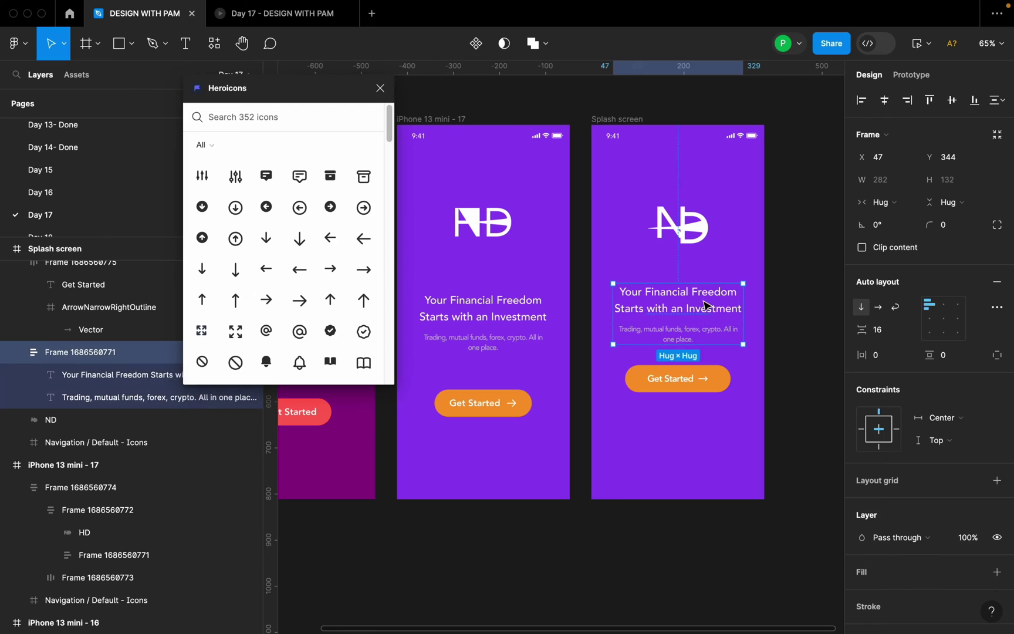
{"action": "left_click", "coordinate": [704, 240], "text": "shift"}
{"action": "left_click", "coordinate": [893, 250]}
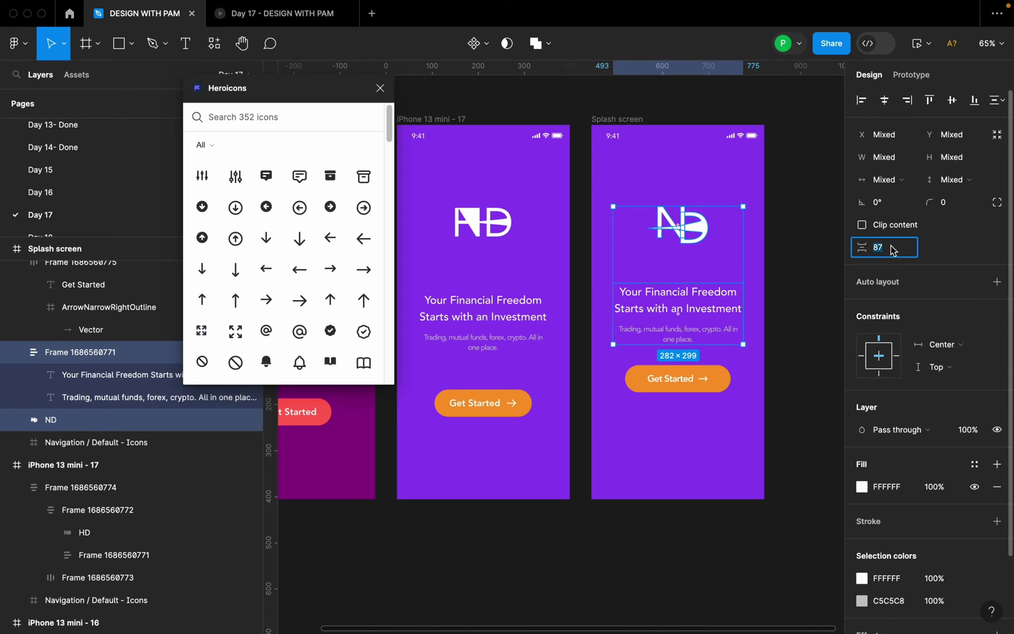
{"action": "type", "text": "92"}
{"action": "key", "text": "Return"}
Set the spacing between the text block and the Get Started button to 100.
{"action": "left_click", "coordinate": [801, 379]}
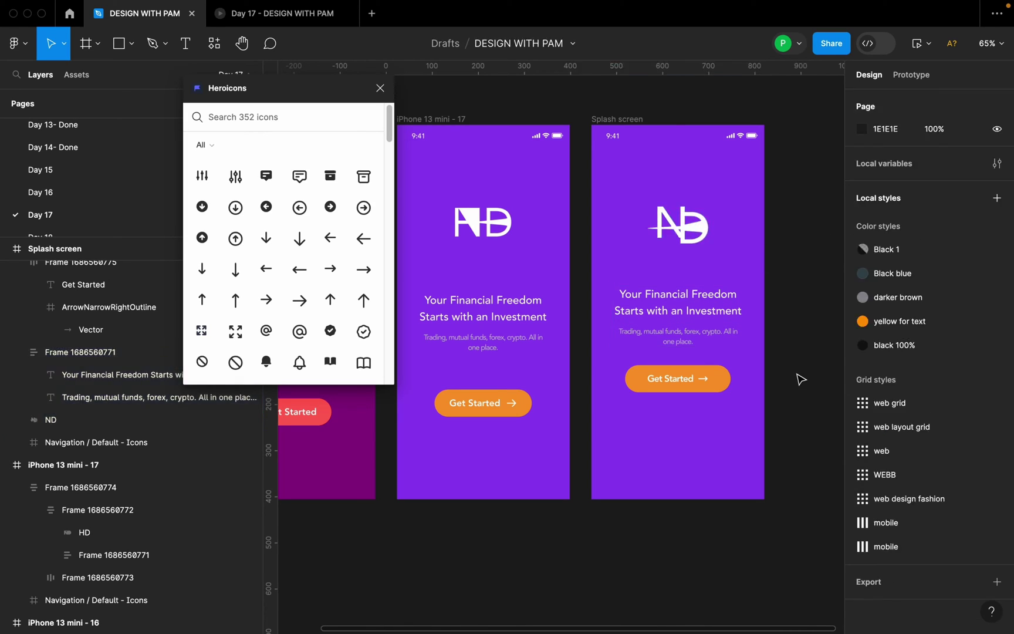
{"action": "left_click", "coordinate": [678, 379]}
{"action": "left_click", "coordinate": [678, 311], "text": "shift"}
{"action": "left_click", "coordinate": [893, 271]}
{"action": "type", "text": "100"}
{"action": "key", "text": "Return"}
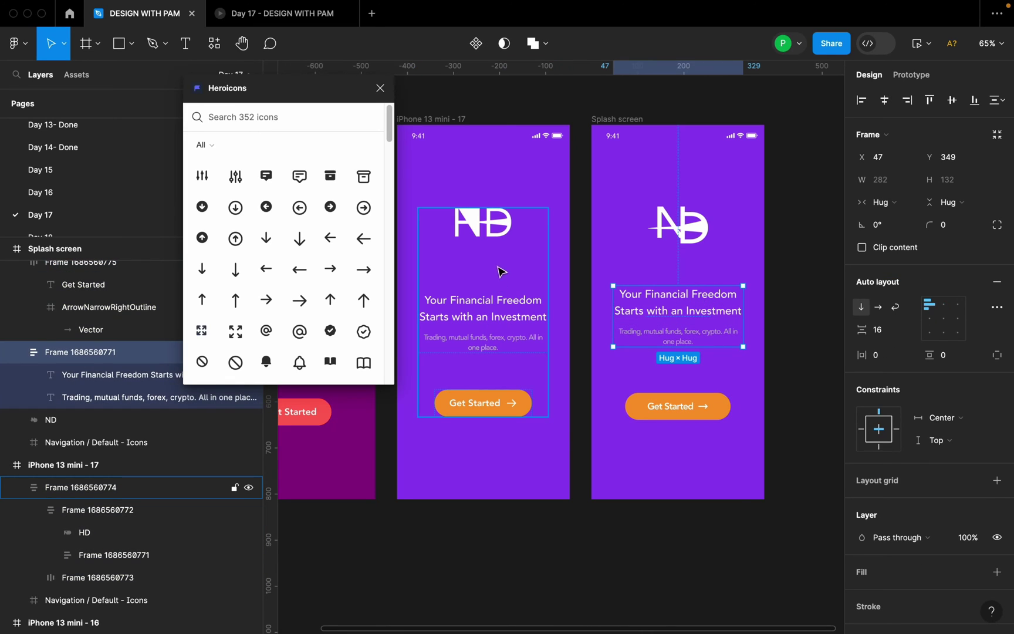
{"action": "left_click", "coordinate": [580, 235]}
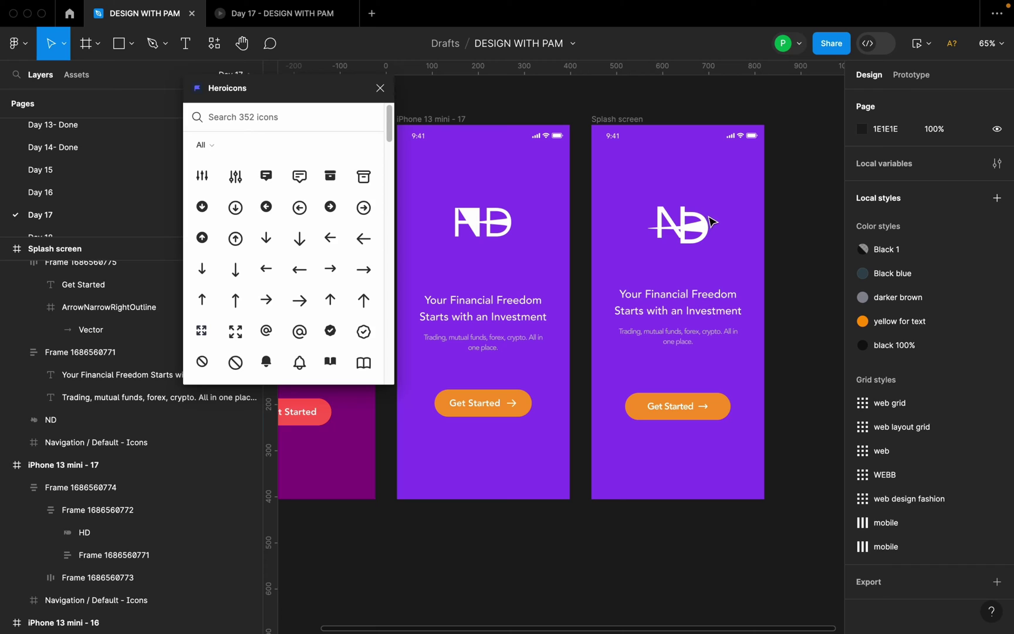
Wrap the ND logo and text block in auto layout with a 120 gap.
{"action": "left_click", "coordinate": [684, 210]}
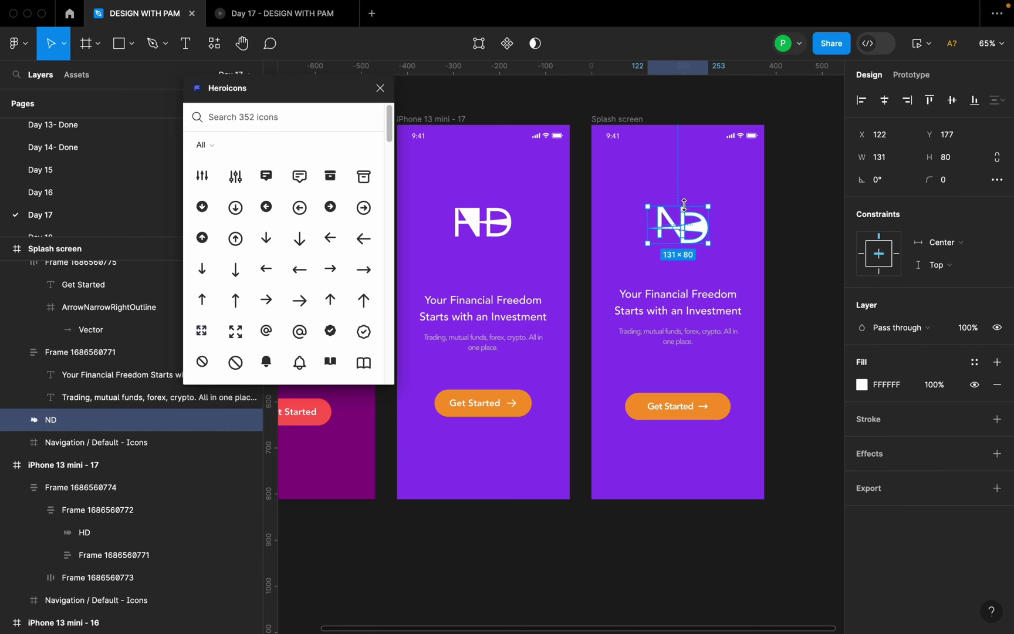
{"action": "left_click", "coordinate": [726, 327], "text": "shift"}
{"action": "key", "text": "shift+a"}
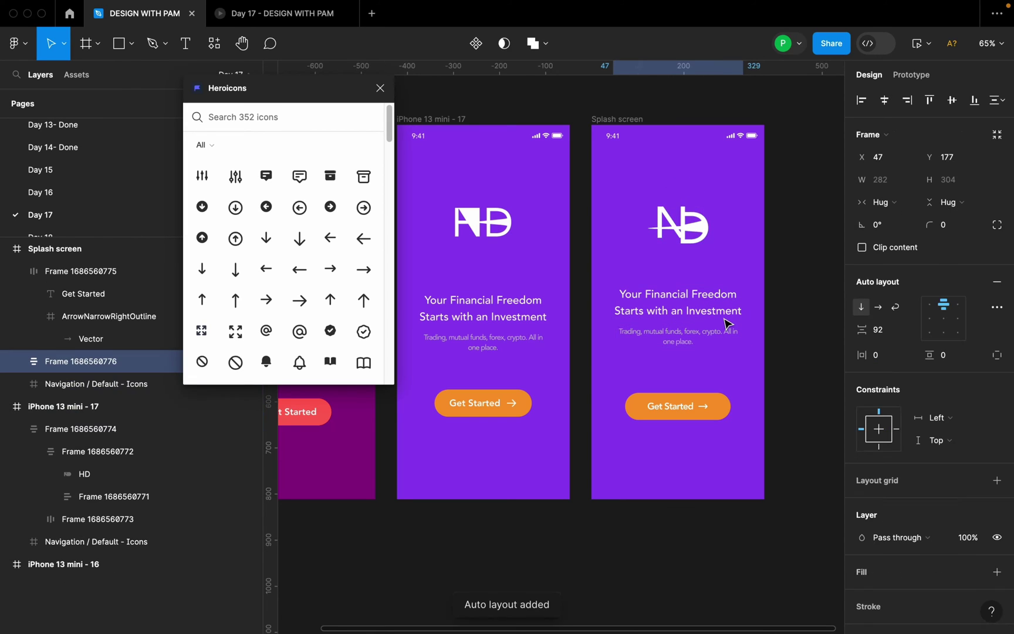
{"action": "left_click", "coordinate": [892, 333]}
{"action": "type", "text": "120"}
{"action": "key", "text": "Return"}
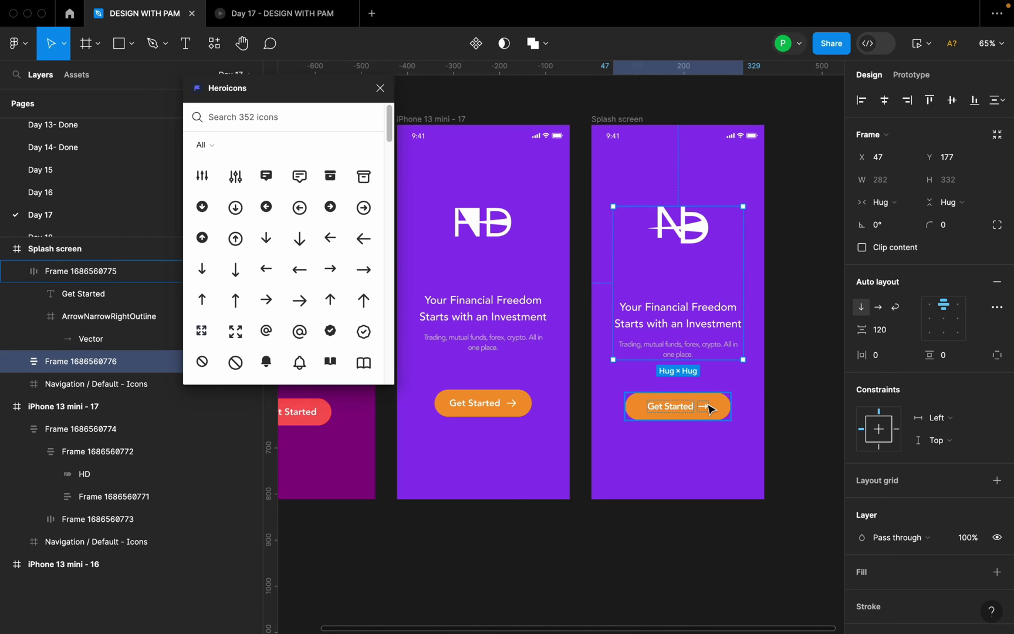
{"action": "key", "text": "Escape"}
Wrap that group and the Get Started button in auto layout with an 80 gap.
{"action": "left_click", "coordinate": [708, 288]}
{"action": "left_click", "coordinate": [707, 407], "text": "shift"}
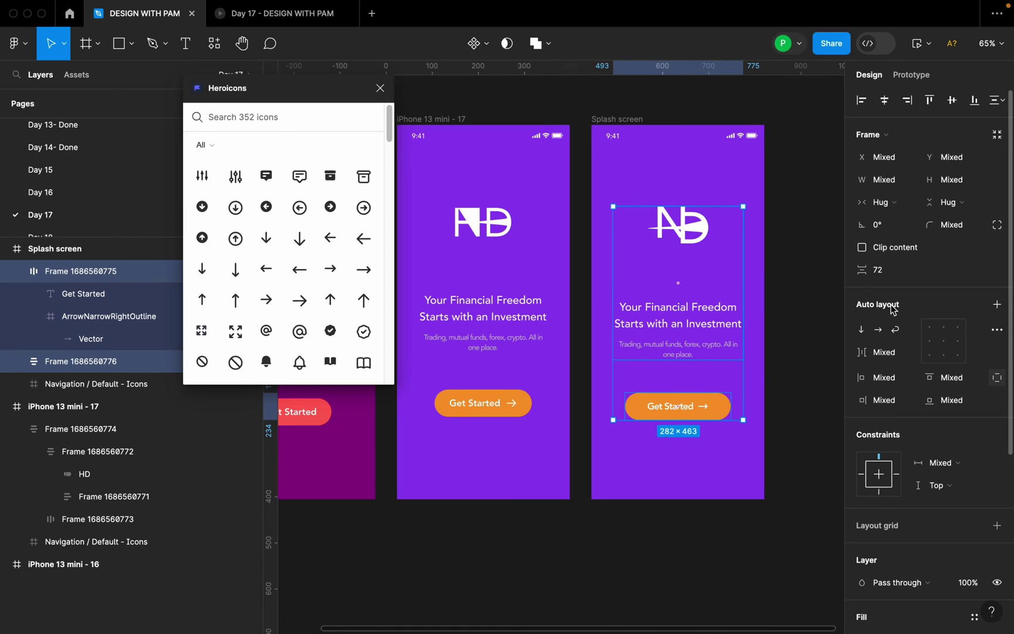
{"action": "key", "text": "shift+a"}
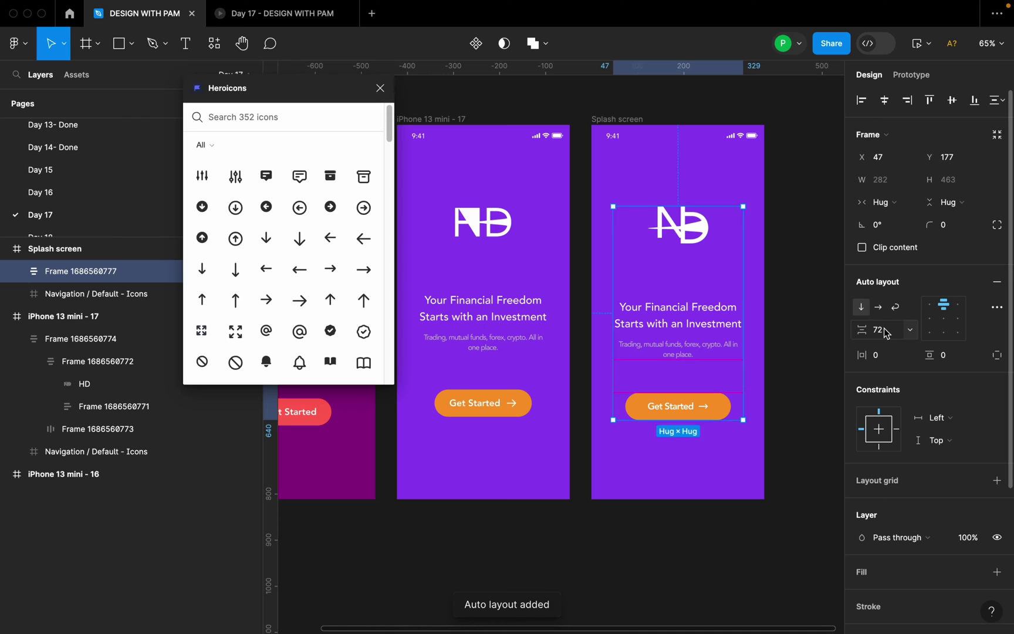
{"action": "left_click", "coordinate": [889, 338]}
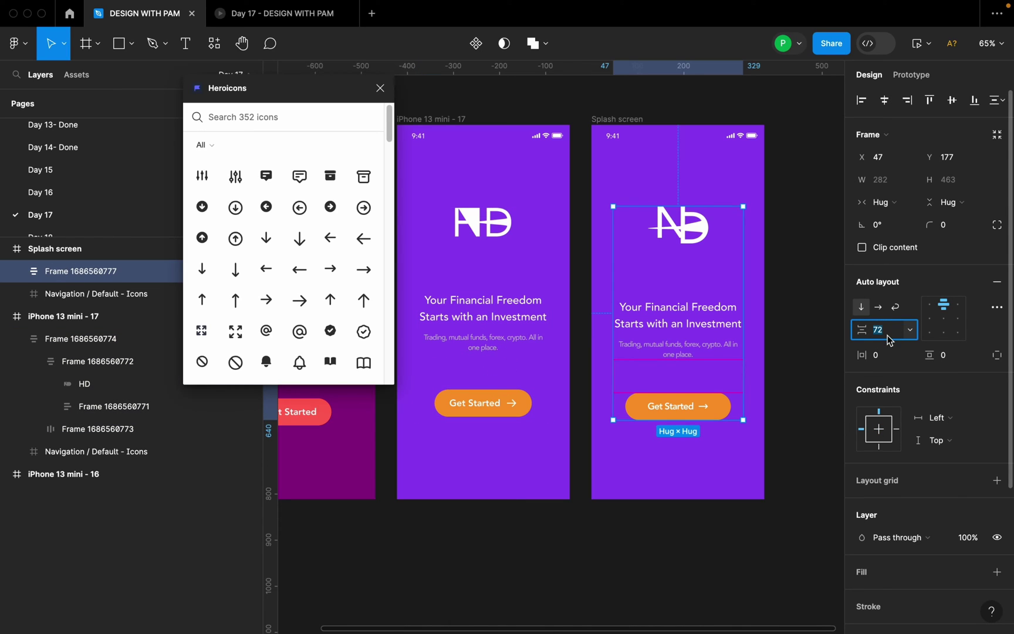
{"action": "type", "text": "80"}
{"action": "key", "text": "Return"}
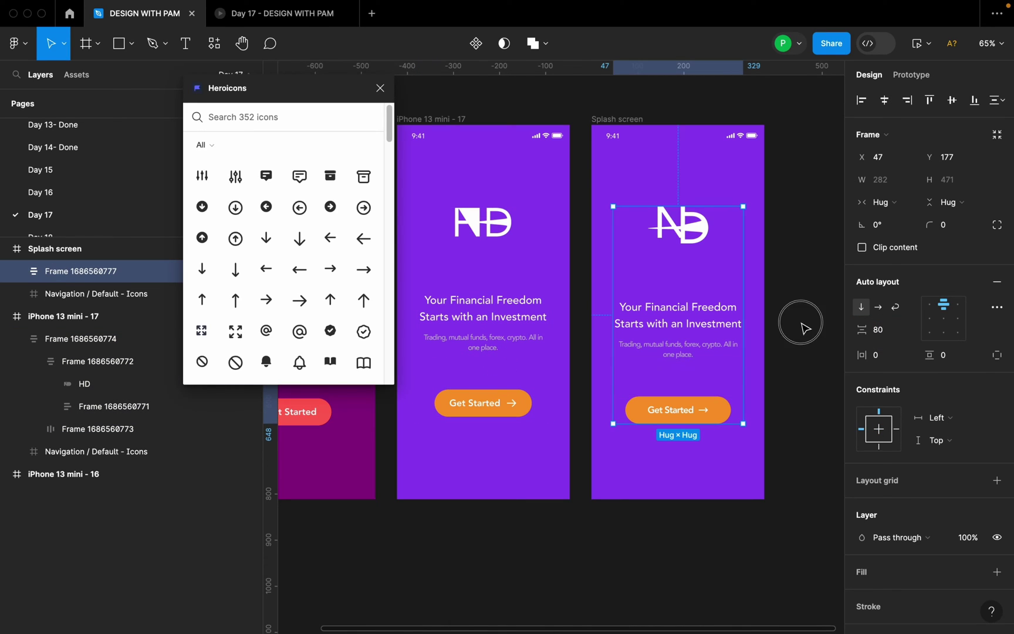
{"action": "left_click", "coordinate": [804, 317]}
Centre the whole logo, text and button stack horizontally and vertically in the splash screen.
{"action": "left_click", "coordinate": [716, 264]}
{"action": "left_click", "coordinate": [884, 100]}
{"action": "left_click", "coordinate": [952, 100]}
{"action": "left_click", "coordinate": [791, 229]}
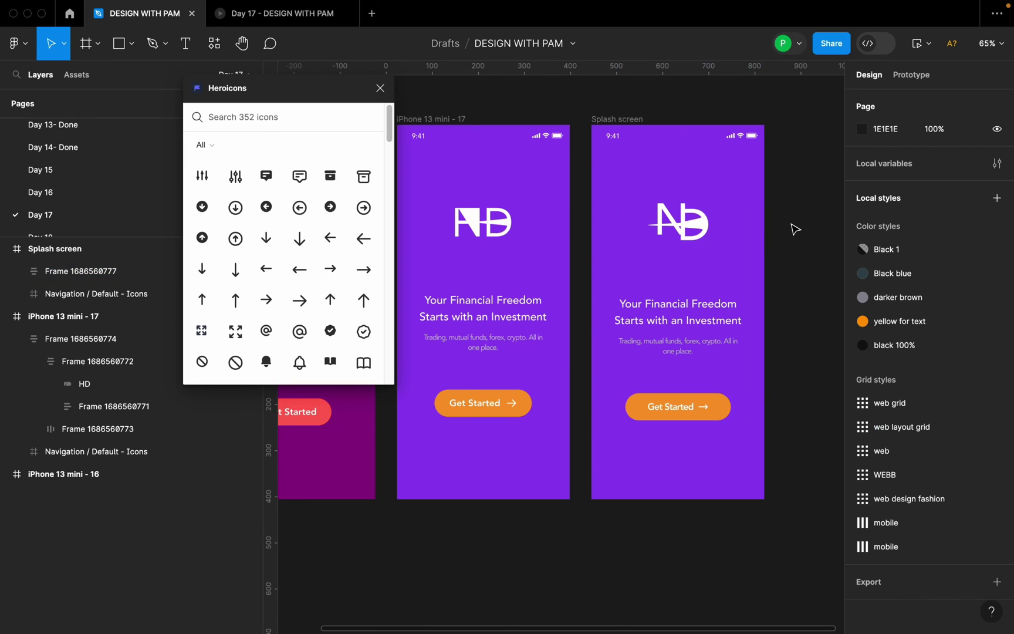
Close the Heroicons plugin window so both phone screens show on the canvas.
{"action": "scroll", "coordinate": [777, 275], "scroll_direction": "up", "scroll_amount": 2}
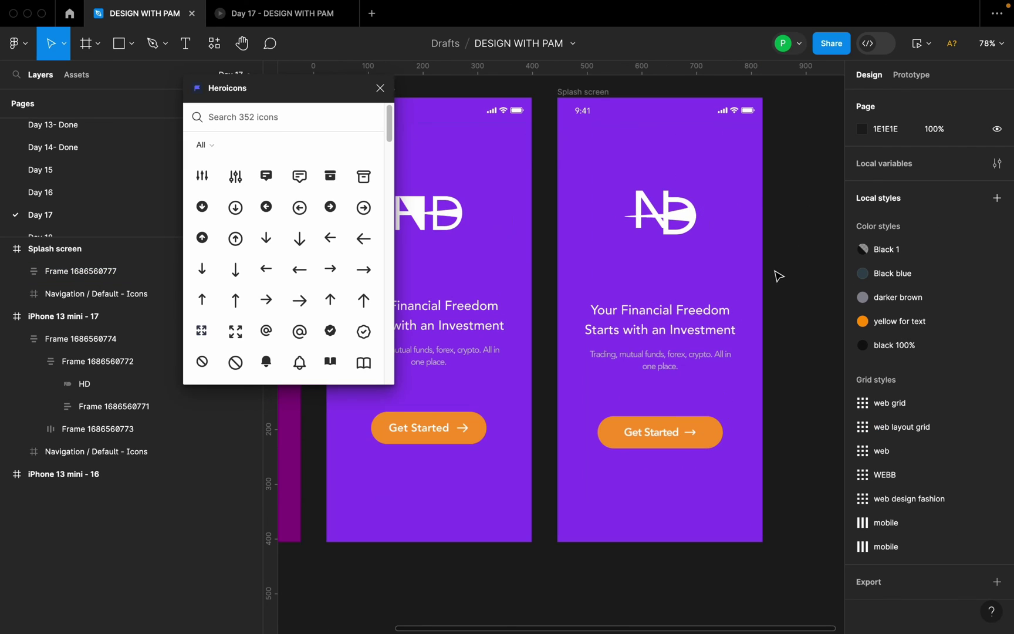
{"action": "left_click", "coordinate": [380, 88]}
{"action": "scroll", "coordinate": [761, 310], "scroll_direction": "up", "scroll_amount": 2}
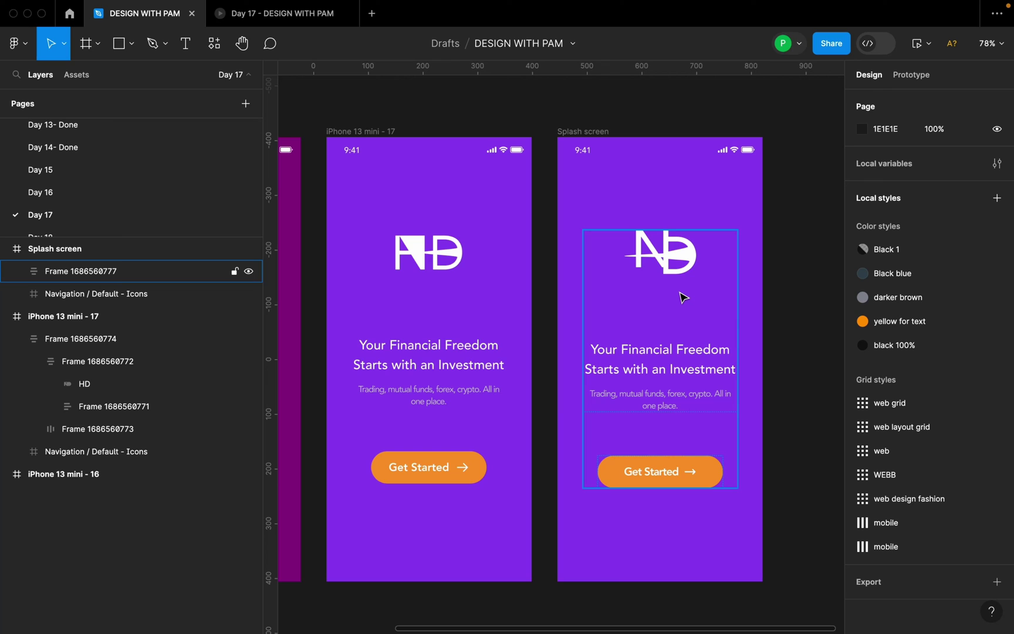
Switch to the Day 1-Done page showing the MacBook Air - 1 banner frame.
{"action": "scroll", "coordinate": [203, 157], "scroll_direction": "up", "scroll_amount": 5}
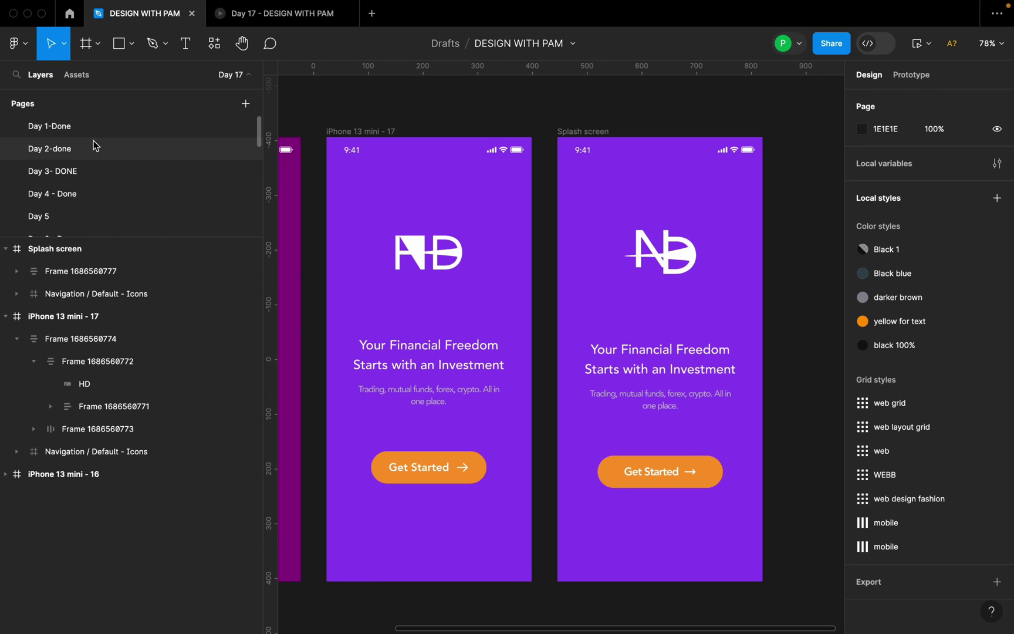
{"action": "left_click", "coordinate": [104, 130]}
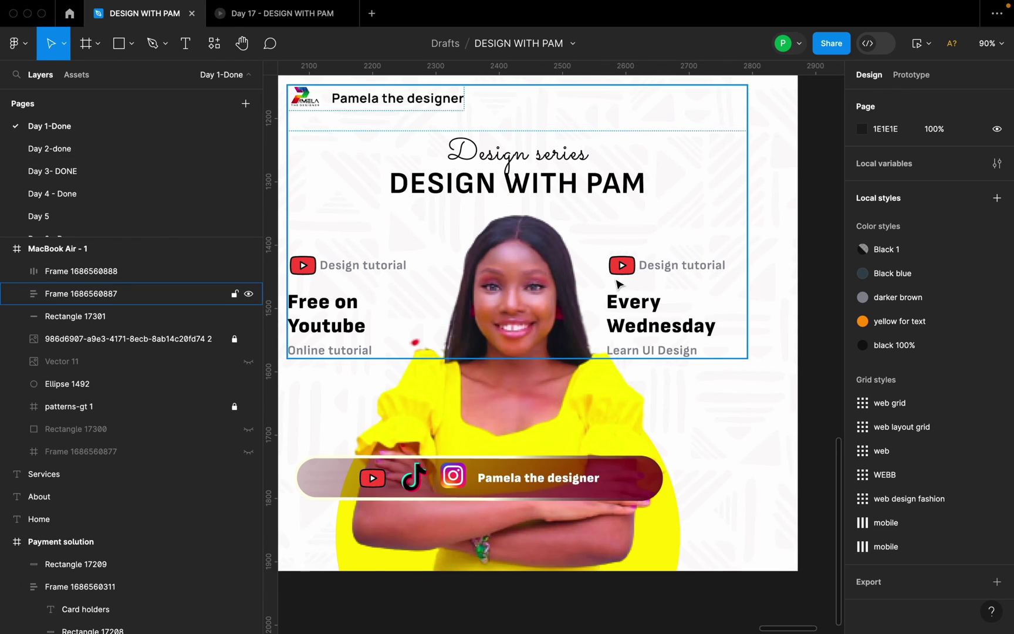
{"action": "scroll", "coordinate": [640, 304], "scroll_direction": "up", "scroll_amount": 3}
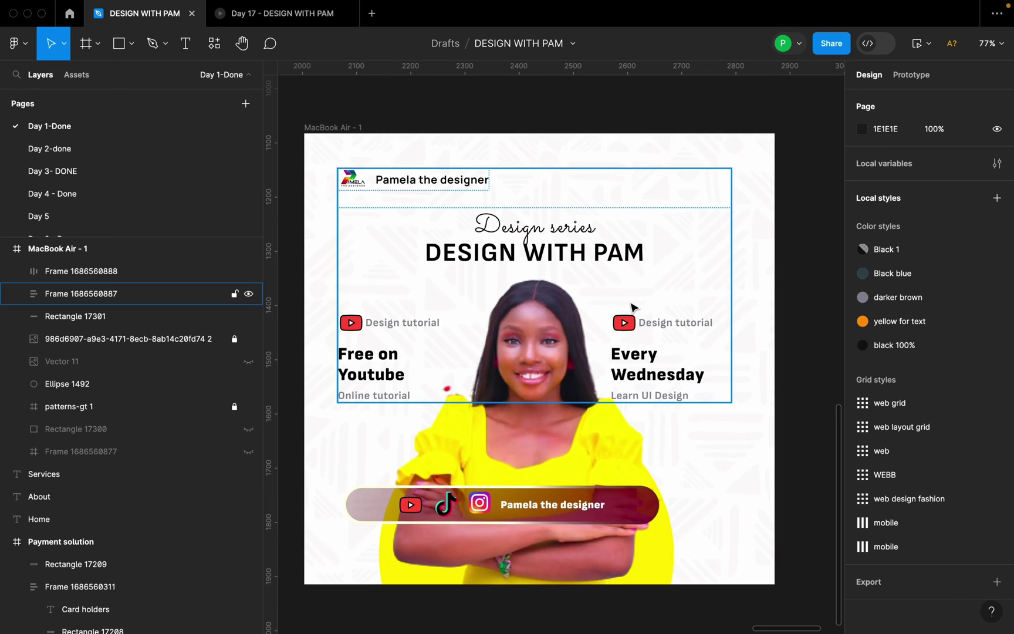
{"action": "scroll", "coordinate": [751, 281], "scroll_direction": "down", "scroll_amount": 1}
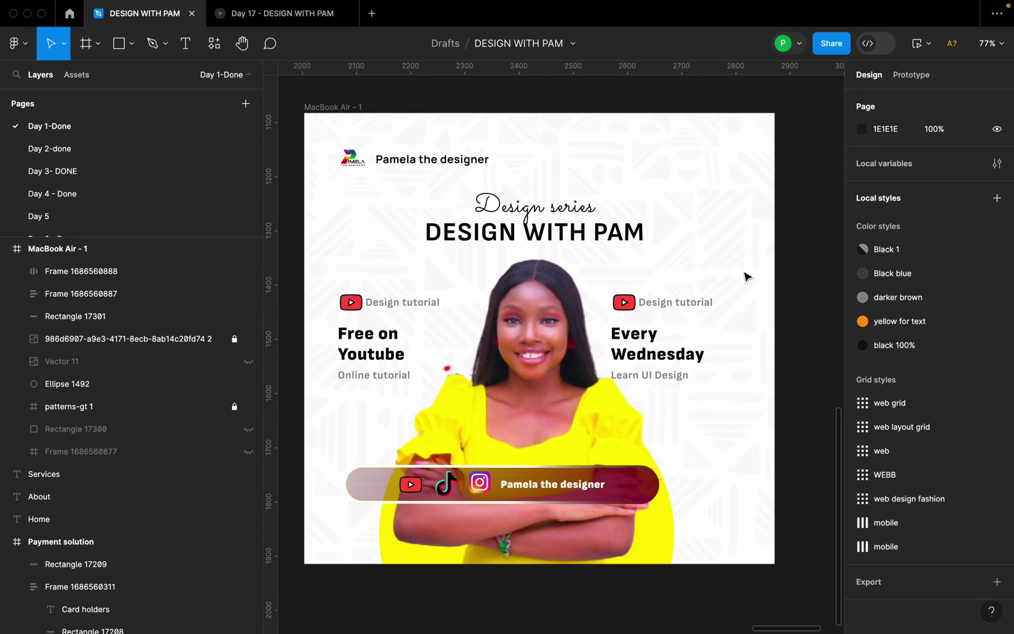